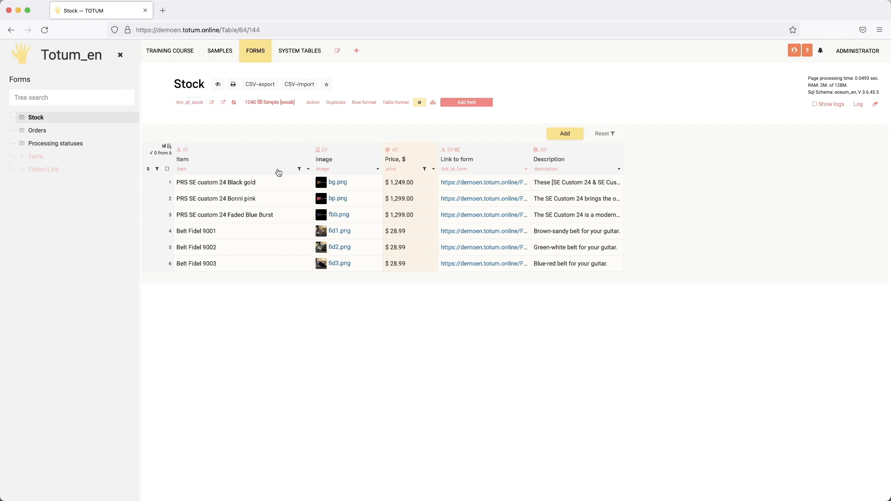
- Preview the product image of the Belt Fidel 9001 item in the Stock table and close the preview
click(362, 183)
click(364, 232)
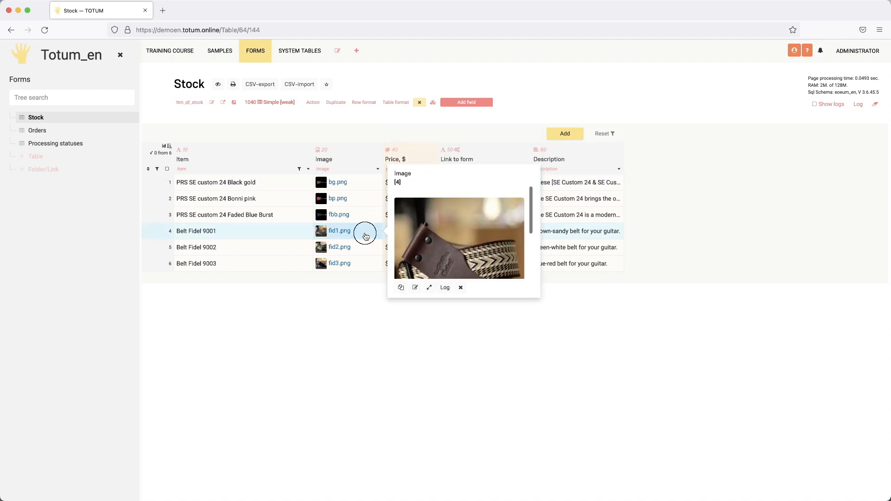
click(376, 232)
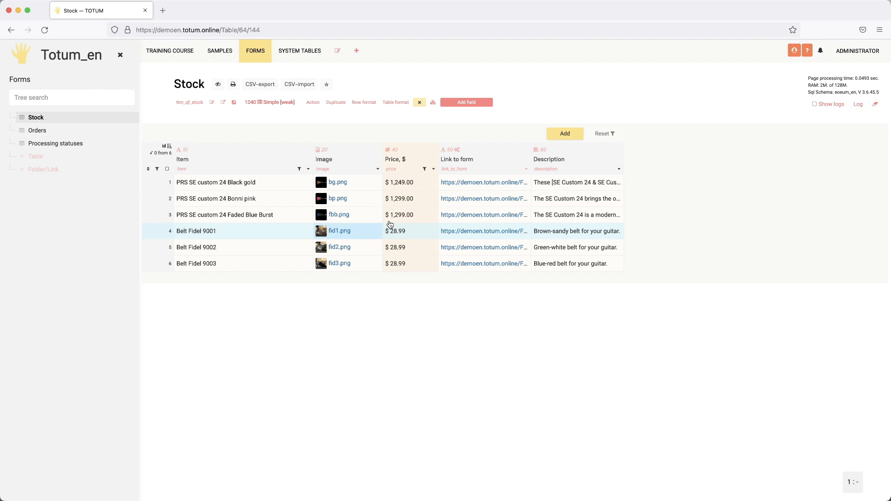
- Start a new row in the Orders table with the item Belt Fidel 9002 and discard it without saving
click(37, 130)
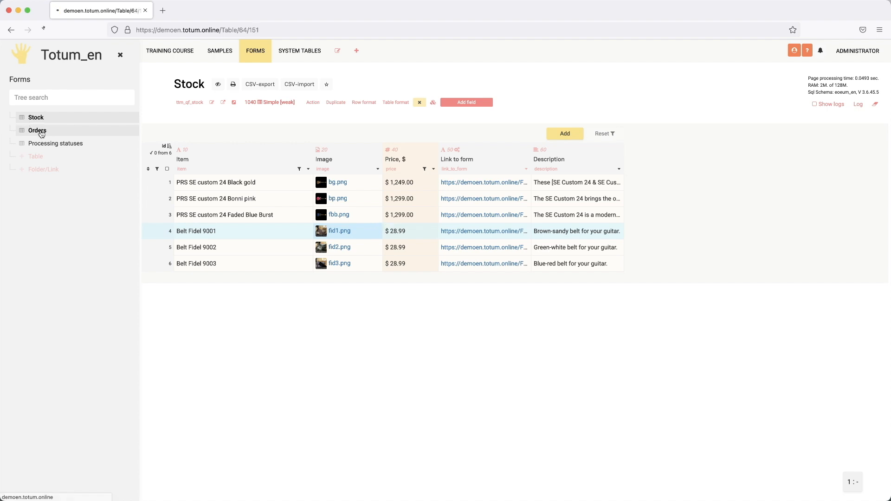
click(249, 182)
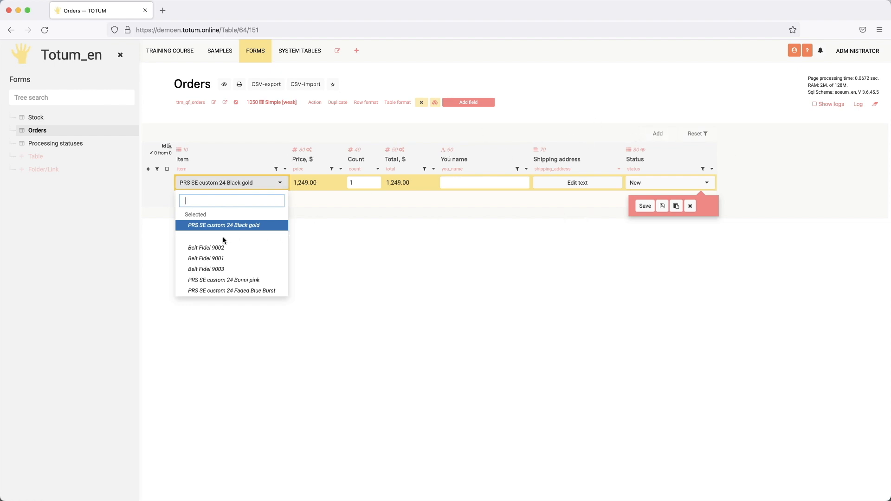
click(208, 248)
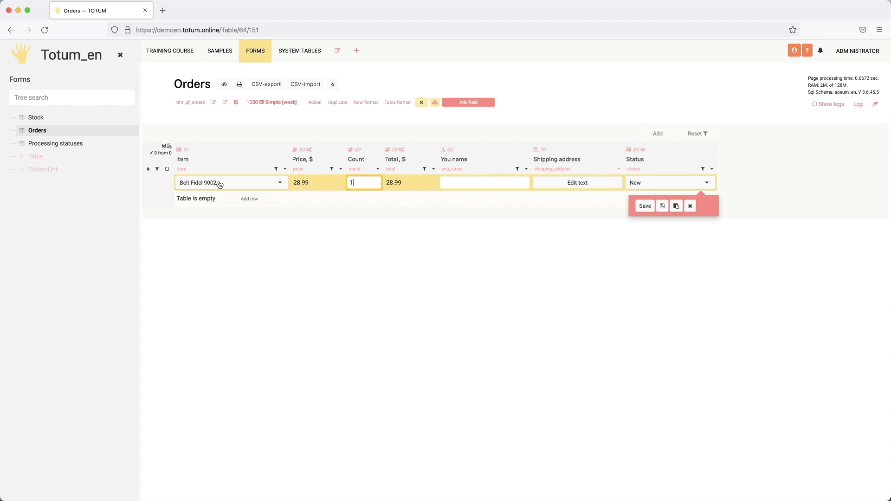
click(690, 206)
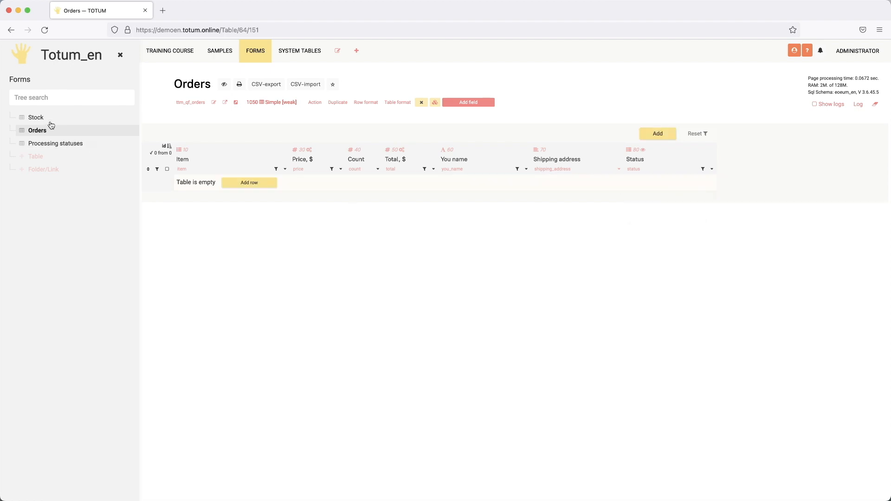
- Open the order form for PRS SE custom 24 Black gold through its form link in the Stock table
click(35, 117)
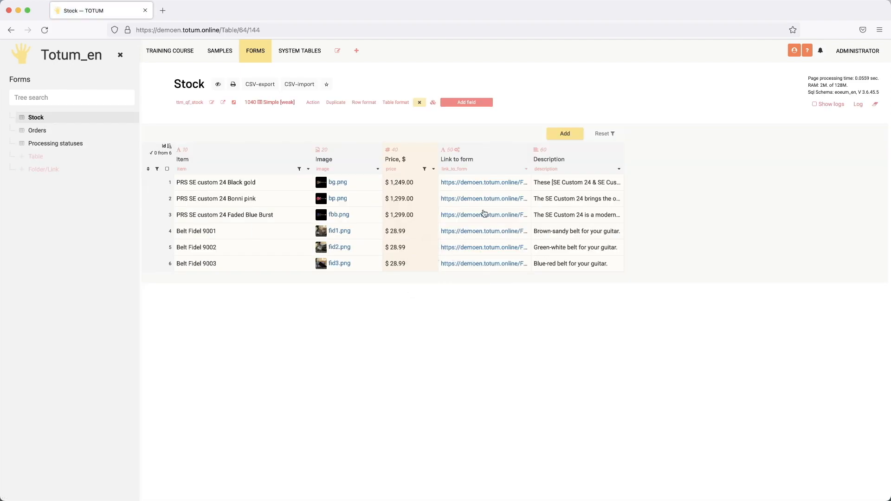
click(480, 181)
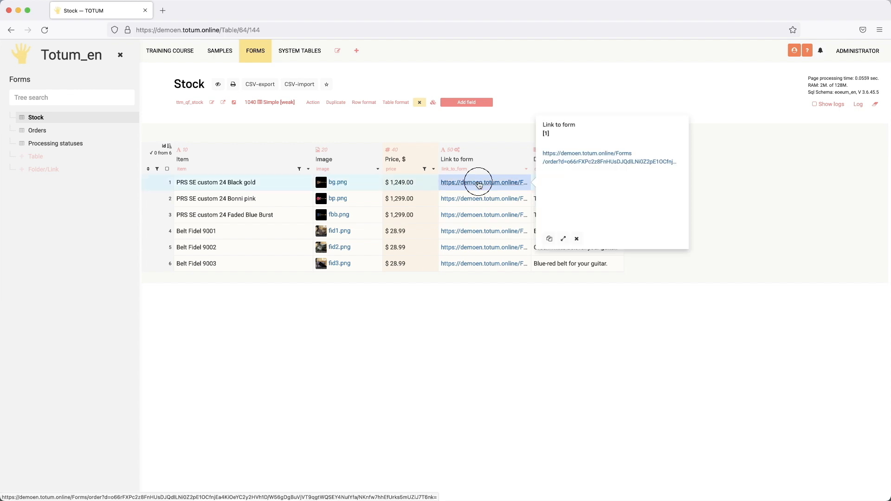
click(578, 161)
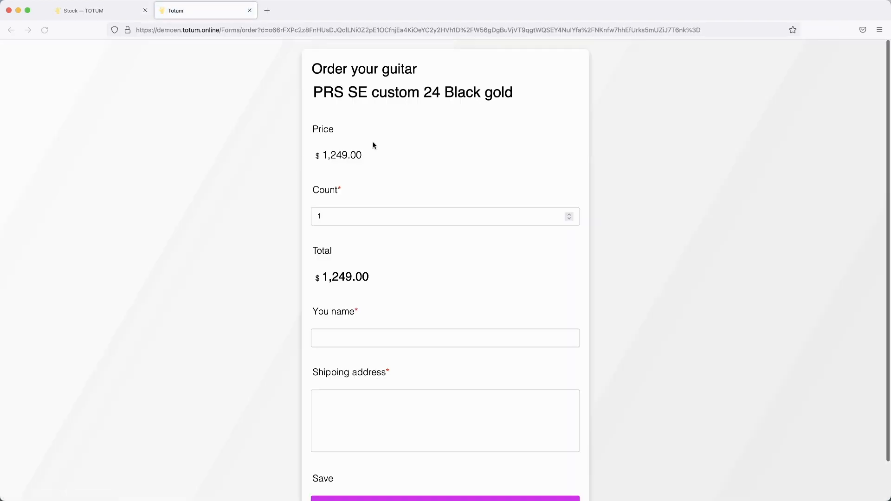
drag(318, 93, 514, 93)
click(402, 91)
- Fill in the order form with a count of 2, the customer's name and shipping address, and save the order
drag(362, 214, 272, 213)
text(2)
click(380, 185)
click(369, 338)
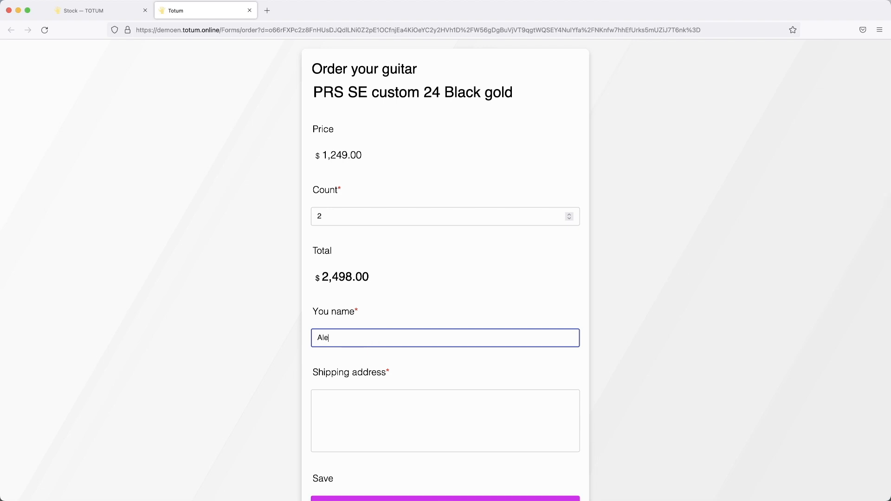
click(380, 429)
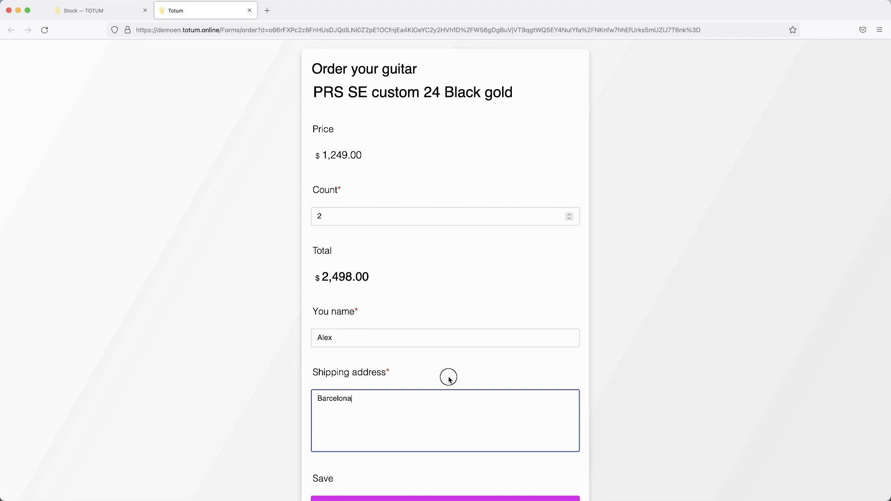
scroll(448, 377, down, 2)
click(419, 463)
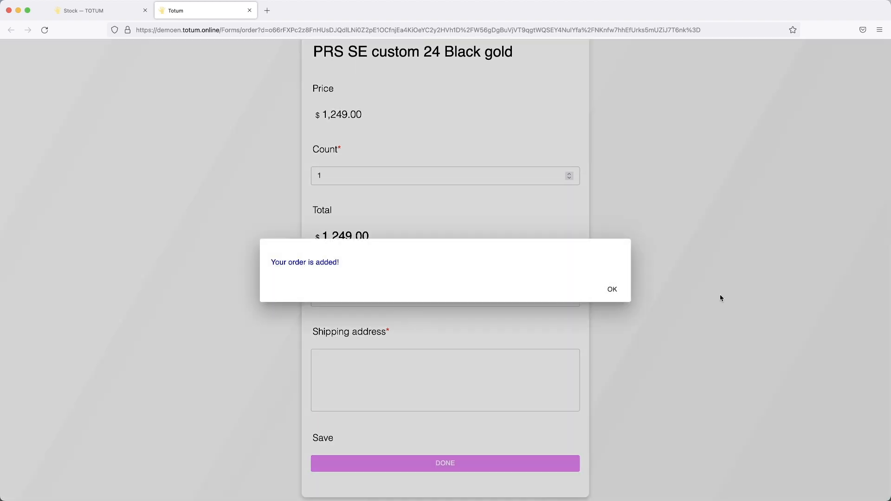
click(613, 290)
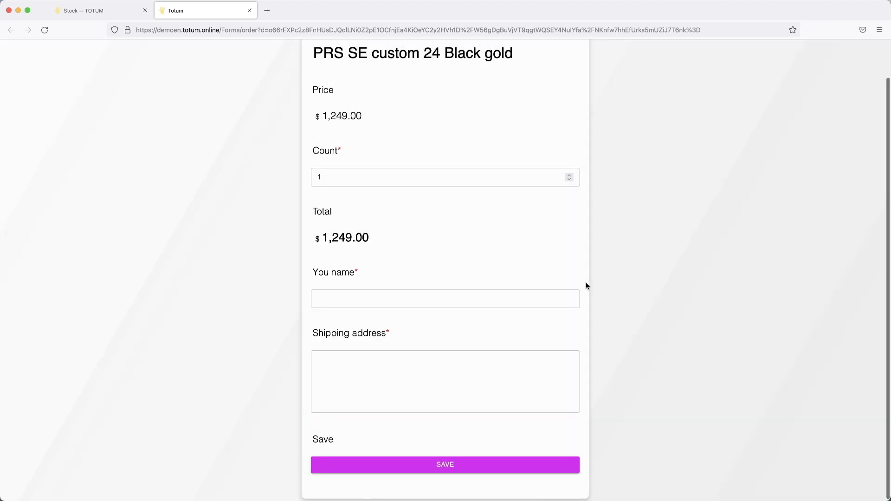
- Check the submitted order in the Orders table and examine the item title back on the order form
click(99, 11)
click(46, 134)
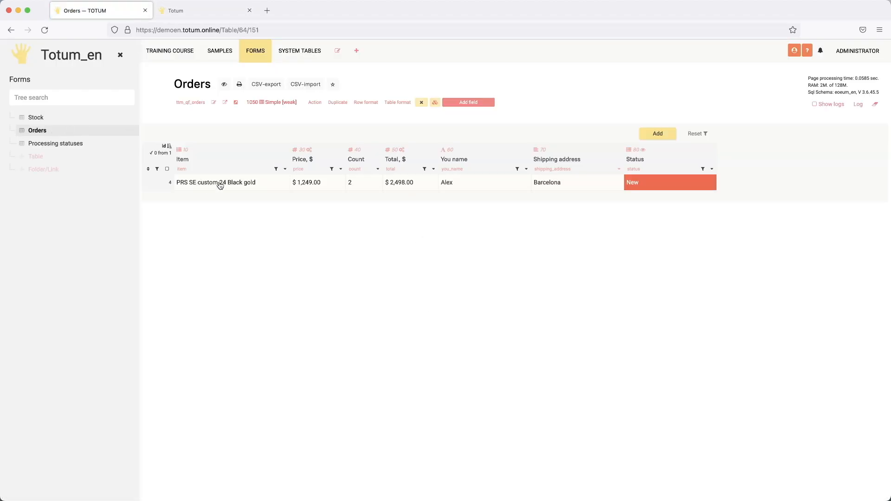
click(195, 14)
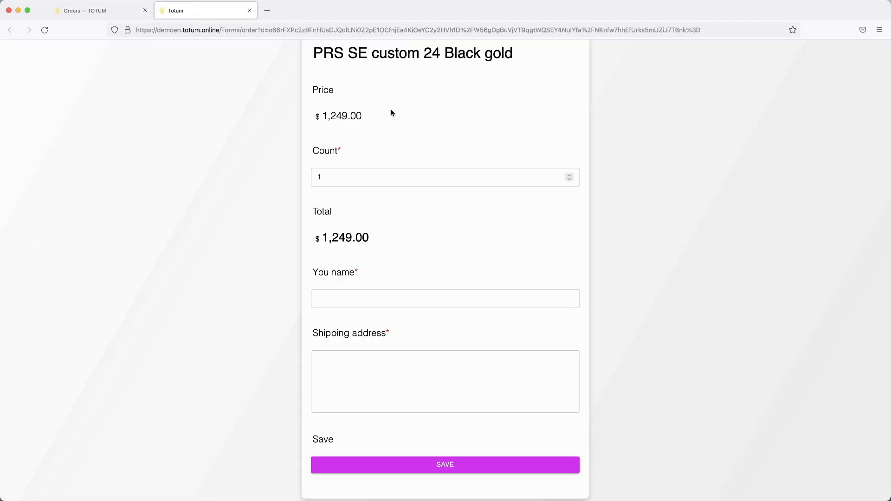
double_click(402, 92)
triple_click(403, 92)
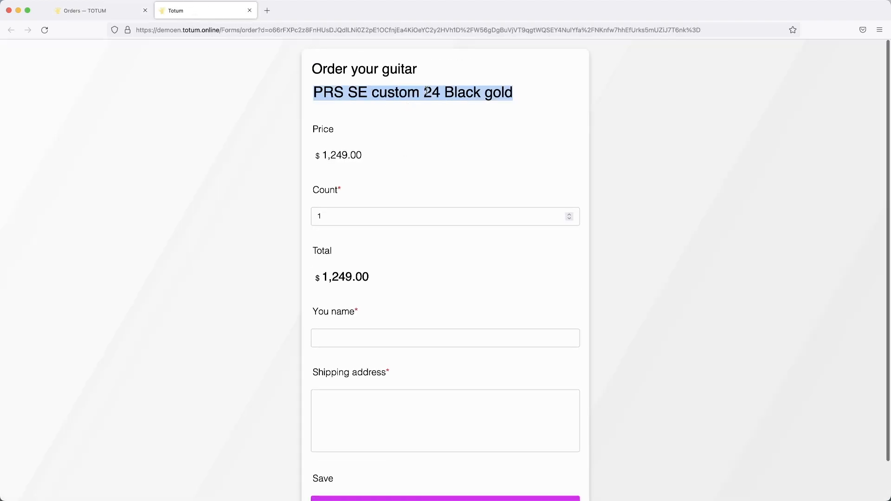
click(433, 88)
click(516, 93)
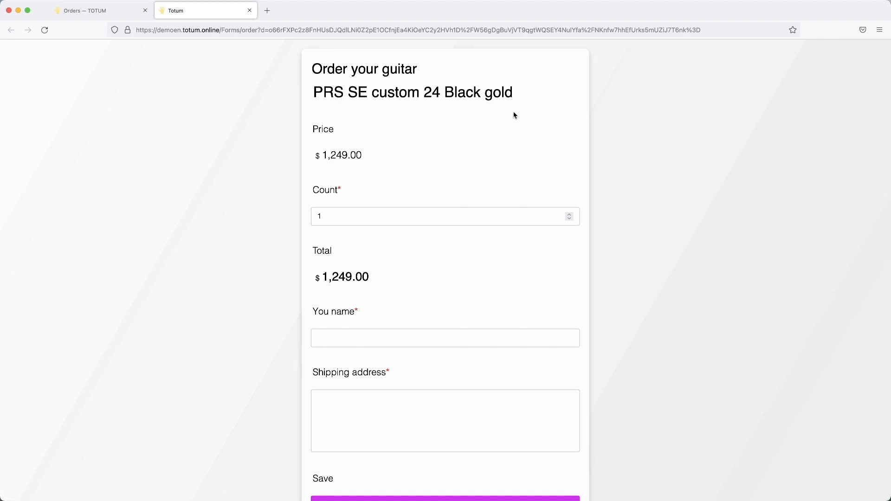
drag(344, 94, 433, 93)
click(463, 96)
- Open the settings of the Stock table's Link to form field and go to its code
click(94, 8)
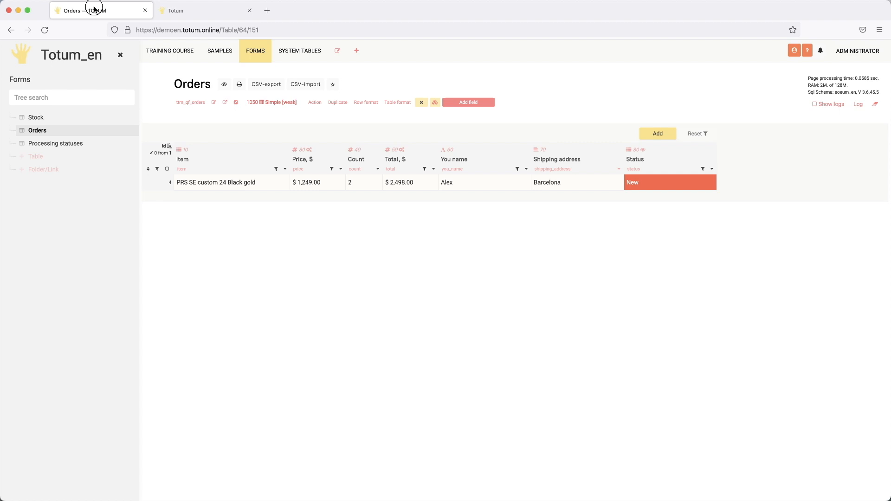
click(44, 117)
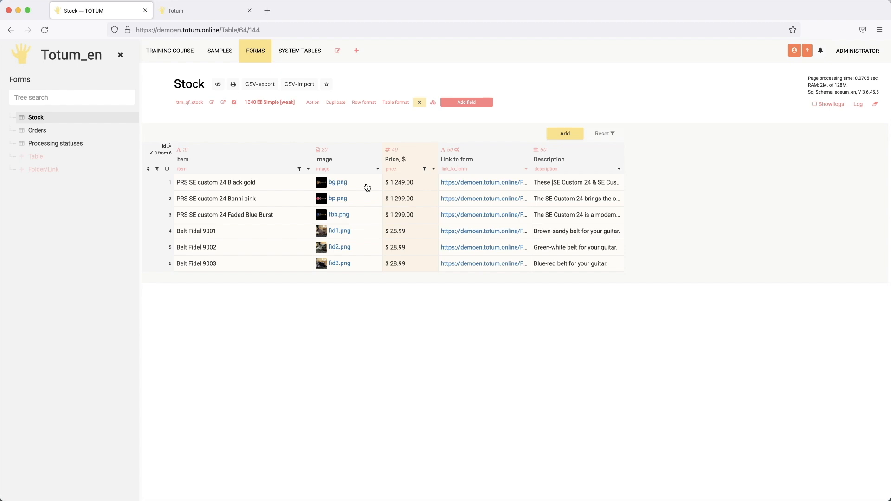
click(528, 172)
click(527, 171)
scroll(338, 248, down, 13)
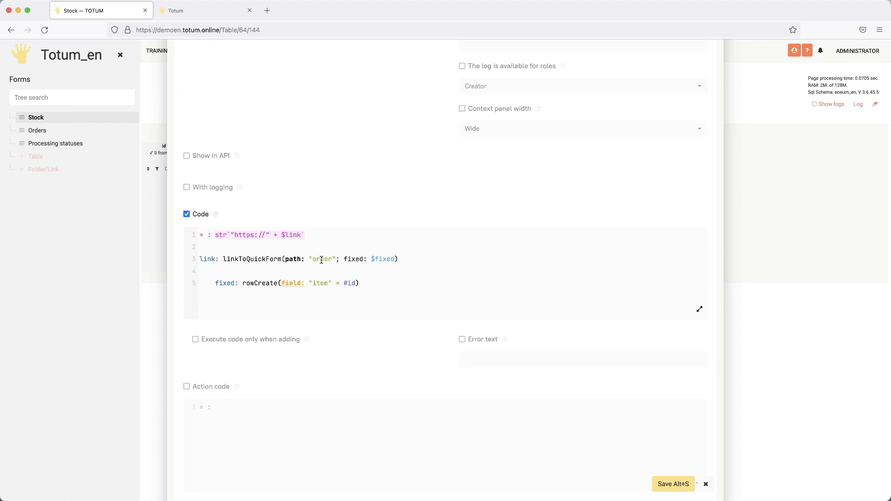
- Insert an empty fields parameter before the fixed parameter in the linkToQuickForm call
click(345, 261)
text(;)
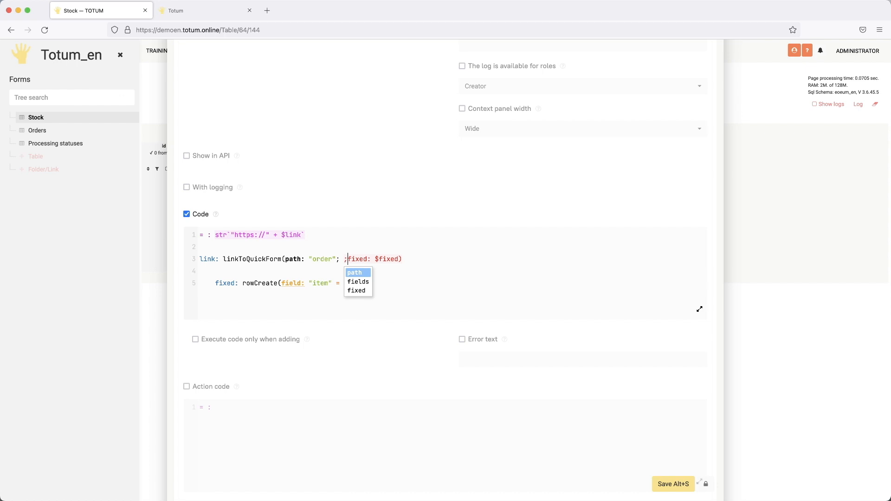
key(Down)
key(Return)
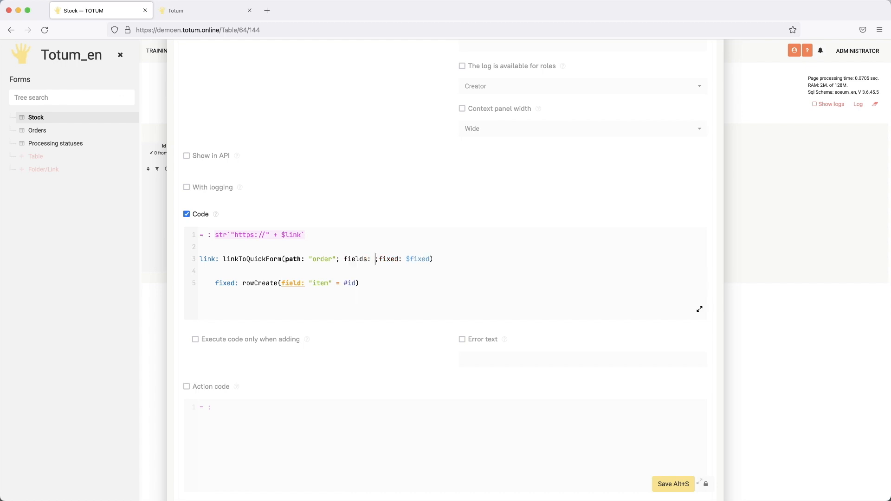
click(378, 260)
- Examine how rowCreate sets the item field to #id and passes it to the fixed parameter
drag(252, 283, 270, 282)
click(319, 283)
double_click(319, 283)
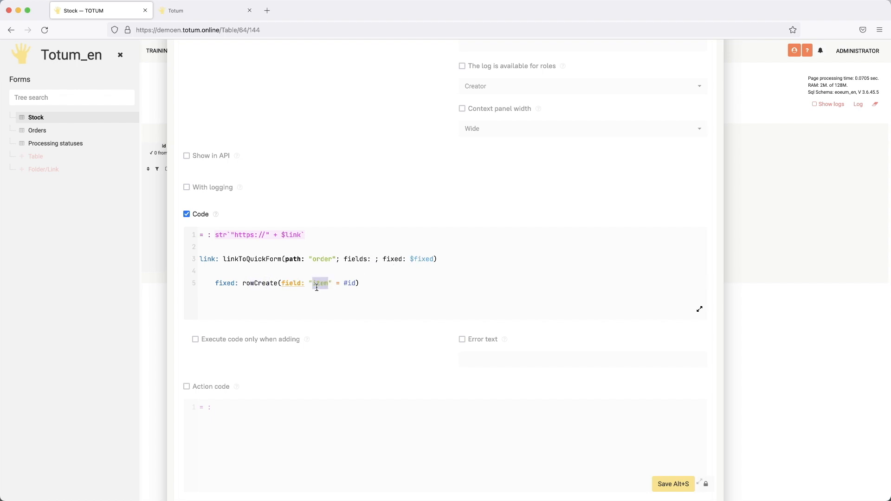
double_click(345, 284)
click(378, 270)
drag(394, 259, 431, 258)
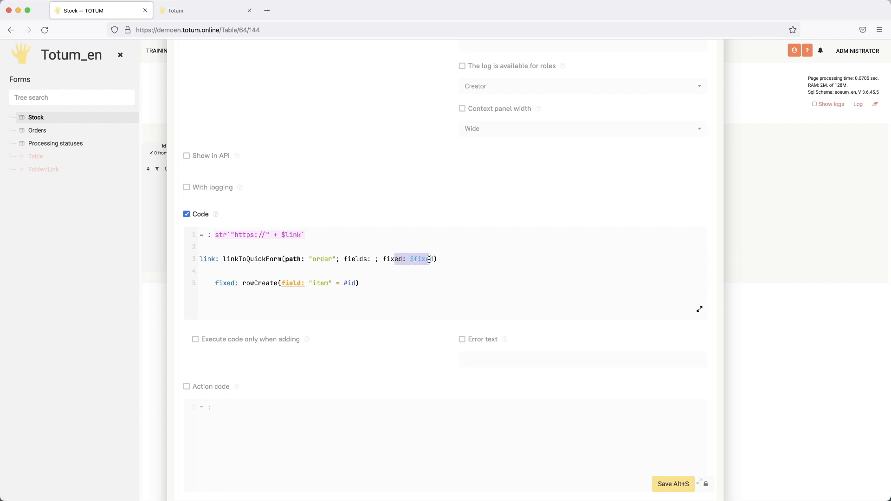
- Remove the empty fields parameter from the linkToQuickForm call
click(385, 261)
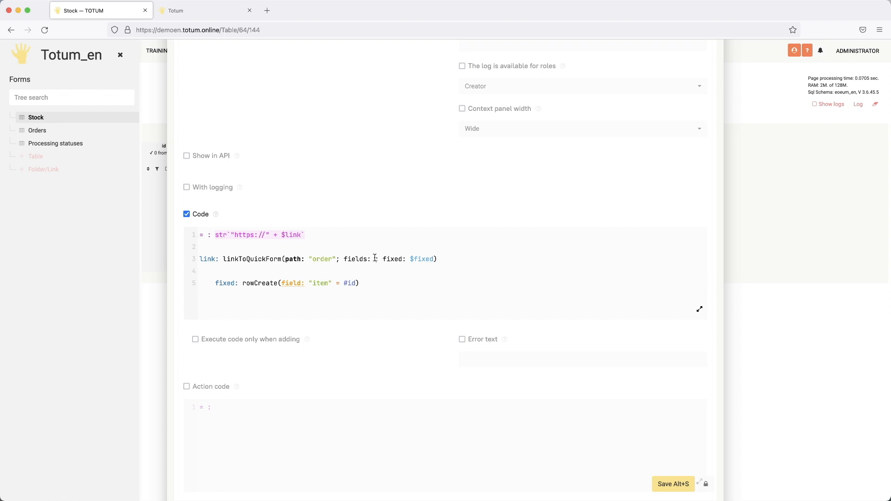
drag(346, 259, 380, 258)
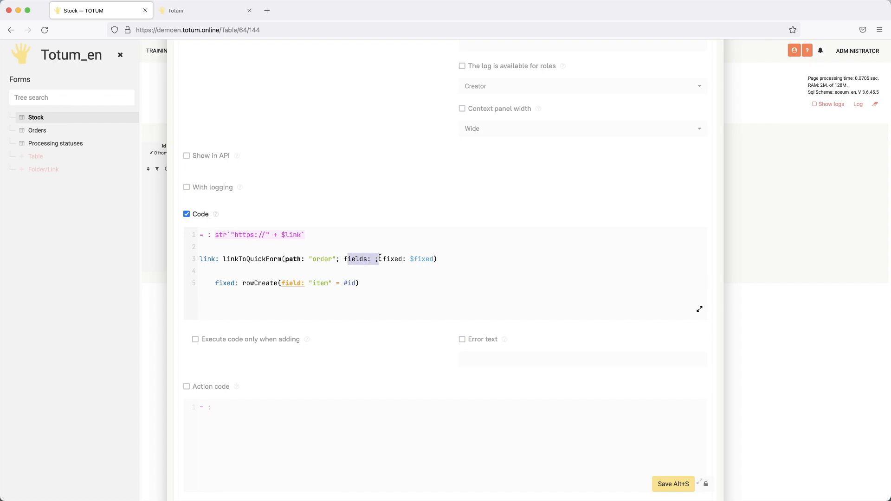
key(BackSpace)
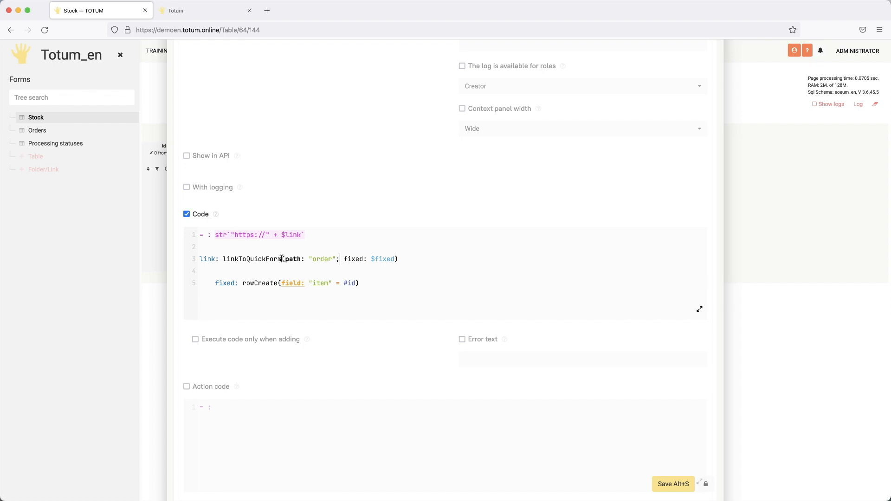
- Examine the code line that builds the https link and the field's URL display options, and close the settings without saving
drag(234, 236, 263, 234)
drag(215, 235, 308, 235)
click(313, 235)
scroll(335, 235, up, 15)
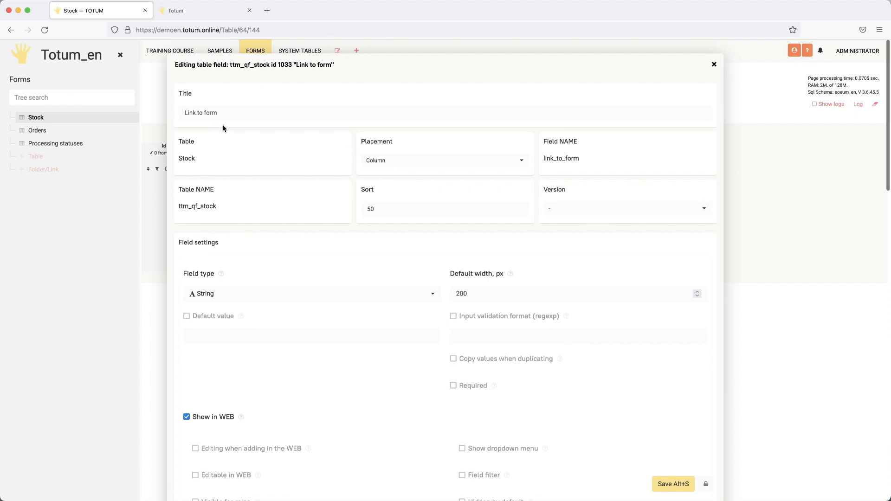
scroll(437, 310, down, 3)
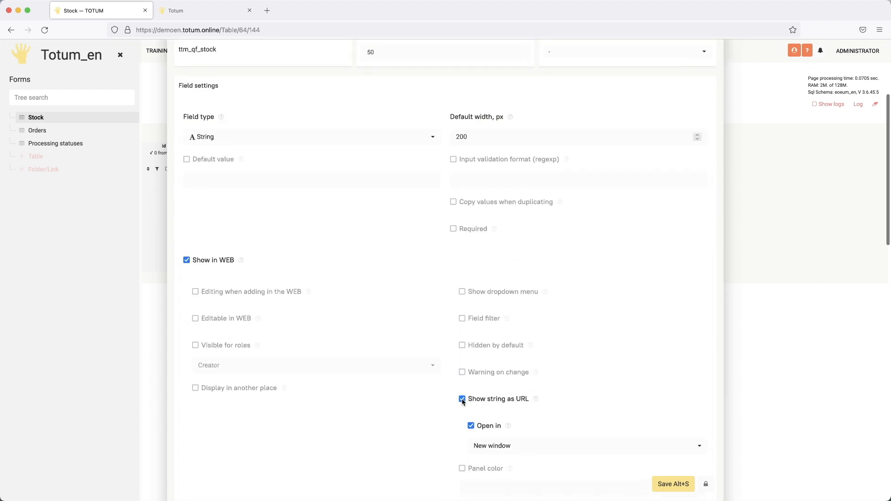
click(705, 485)
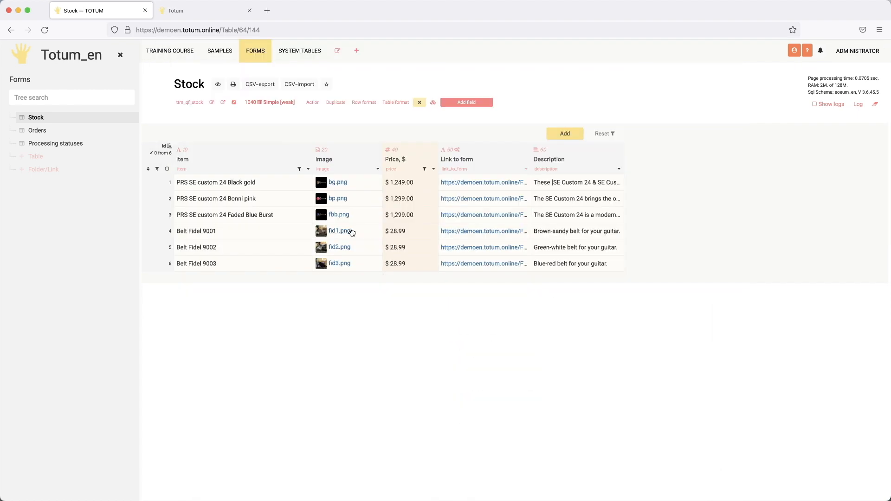
- Recalculate the PRS SE custom 24 Black gold row in Stock and view its regenerated form link
click(158, 184)
click(173, 209)
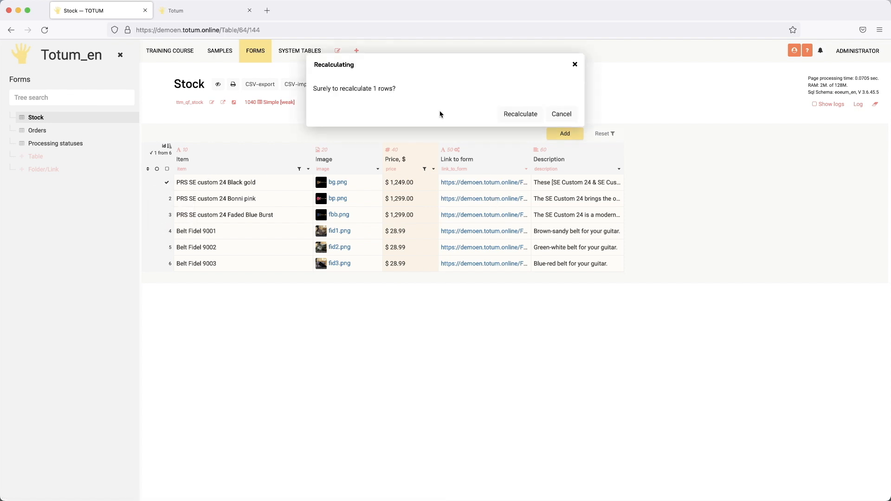
click(509, 112)
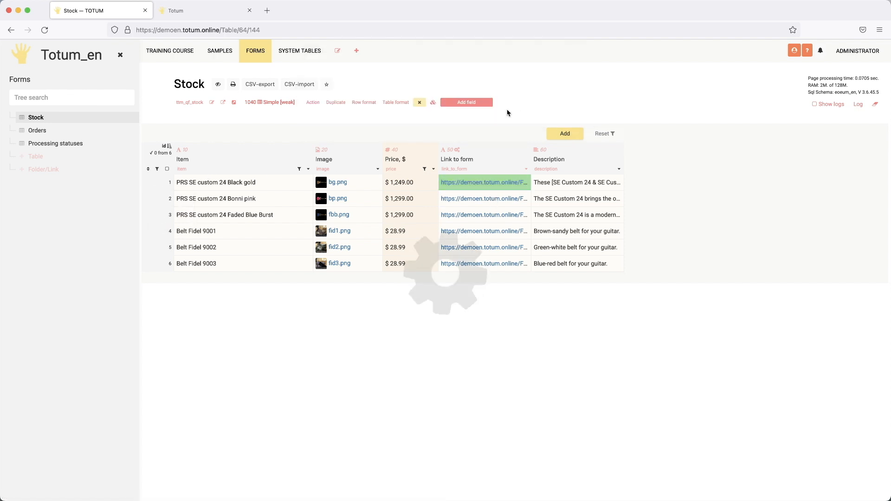
click(488, 189)
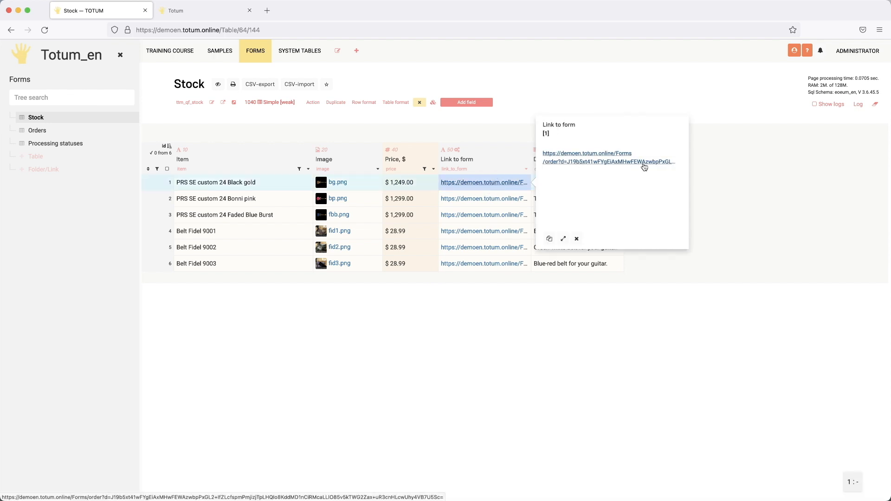
click(738, 180)
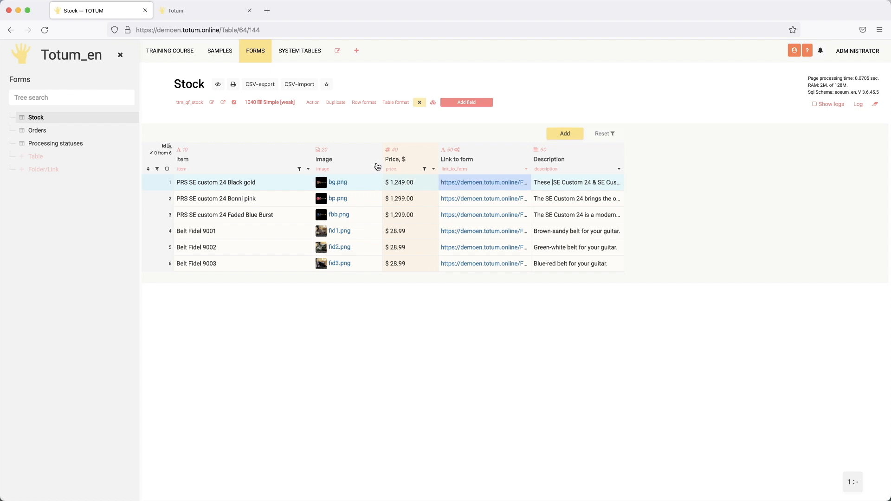
- Open the Orders table and inspect the options offered by the order row's Item field without changing it
click(39, 134)
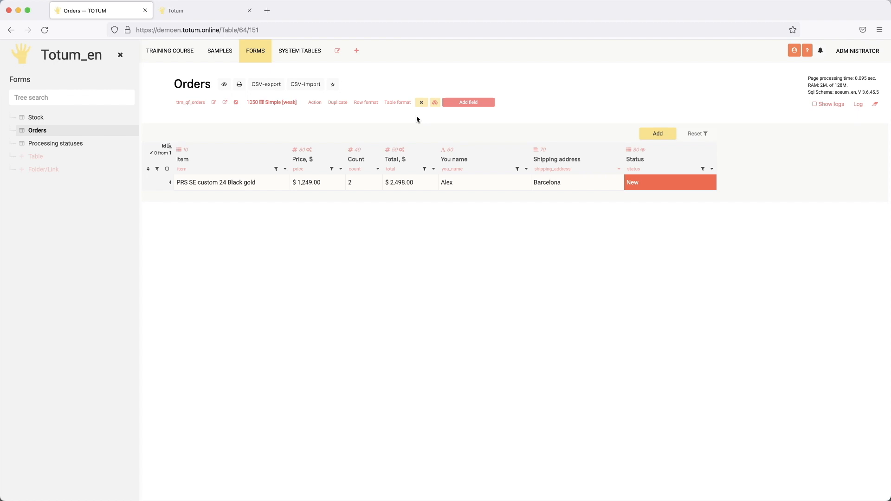
double_click(249, 185)
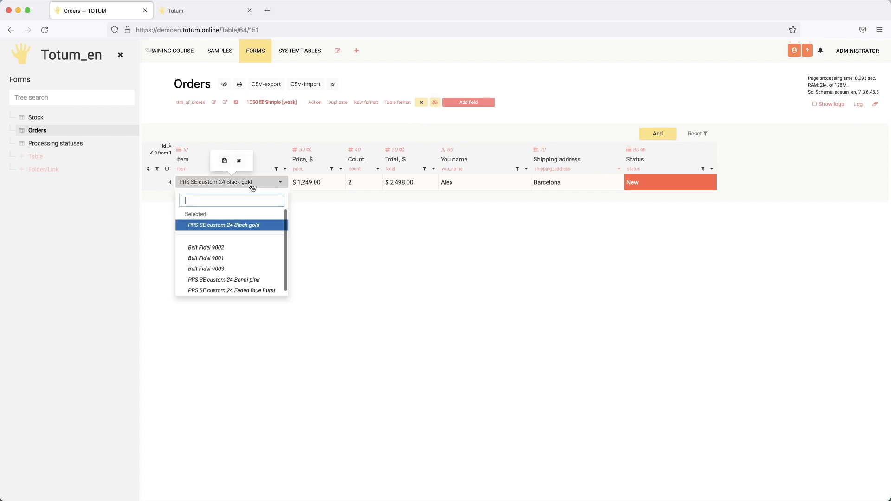
click(388, 251)
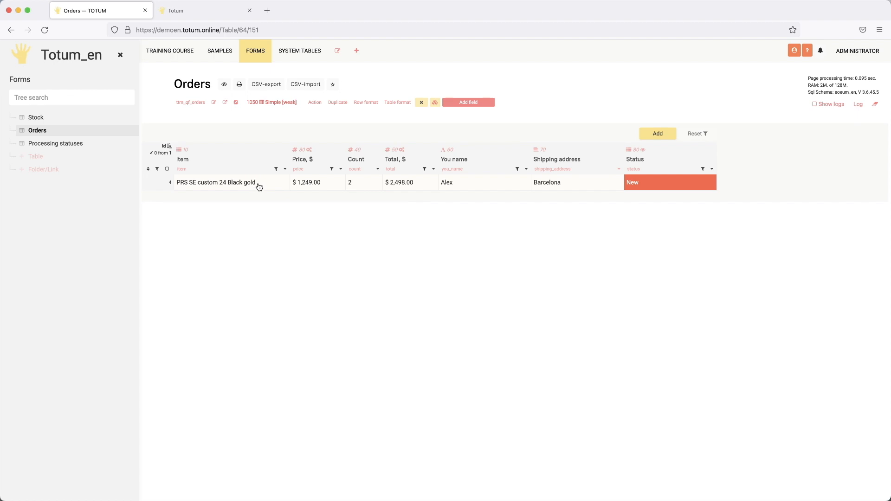
- Switch to the form user and inspect which items that user can select in the order row, leaving the value unchanged
click(867, 55)
click(817, 147)
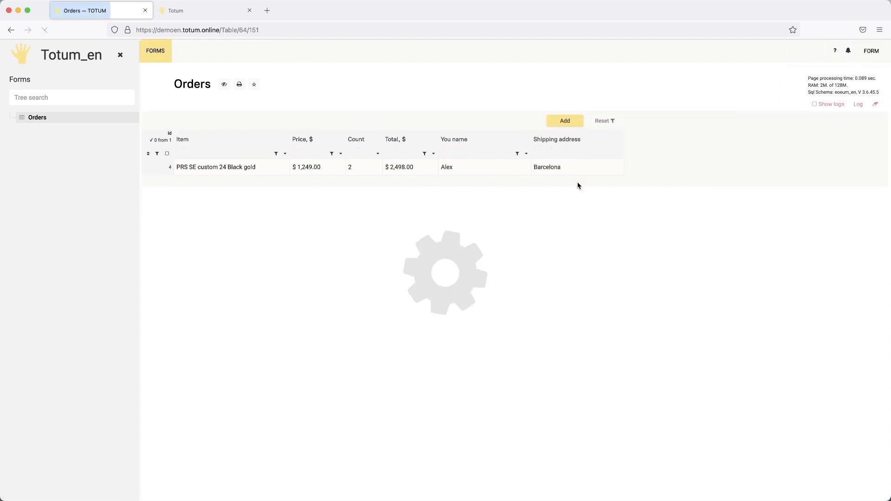
double_click(247, 167)
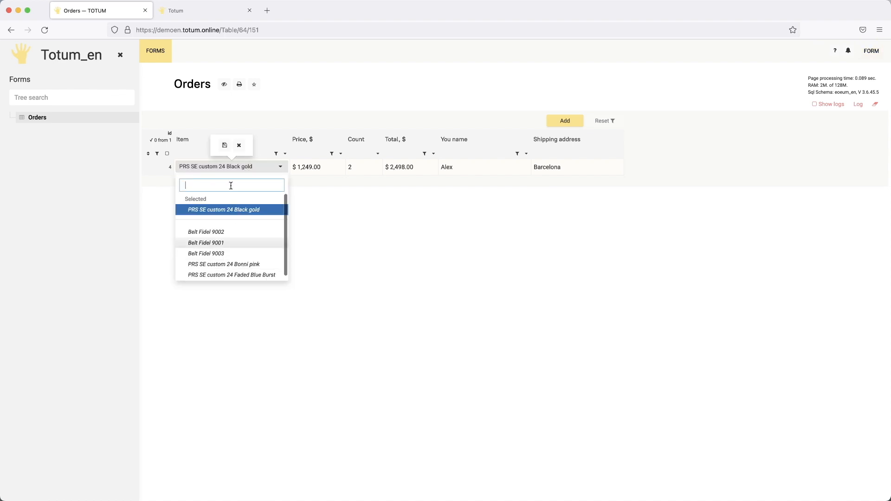
click(462, 250)
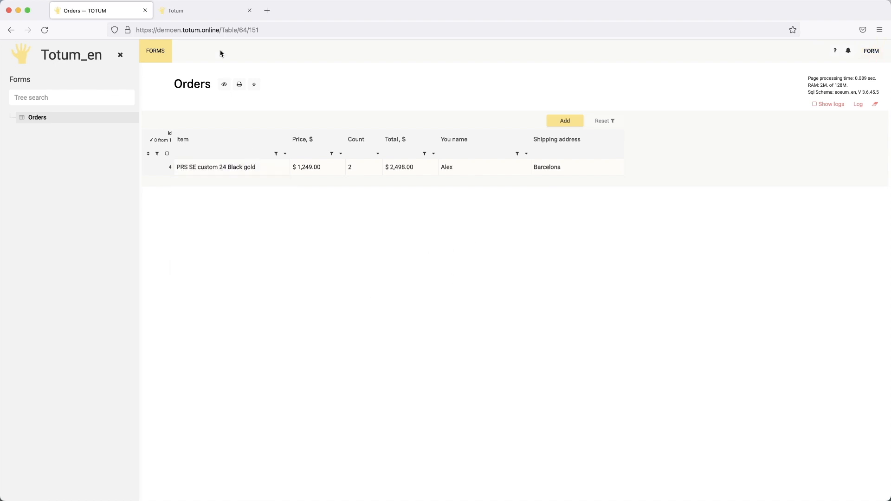
- Reload the guitar order form in its browser tab and examine the item name shown under the form heading
click(214, 11)
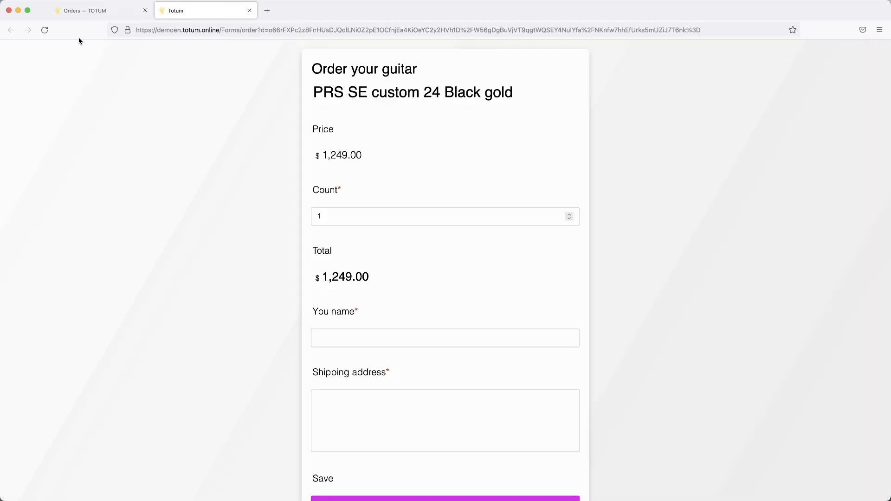
click(44, 30)
drag(481, 95, 351, 94)
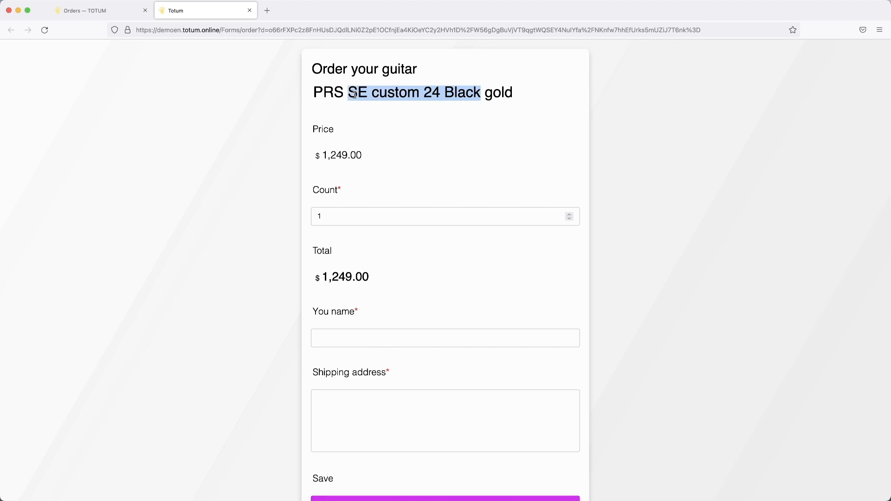
click(354, 94)
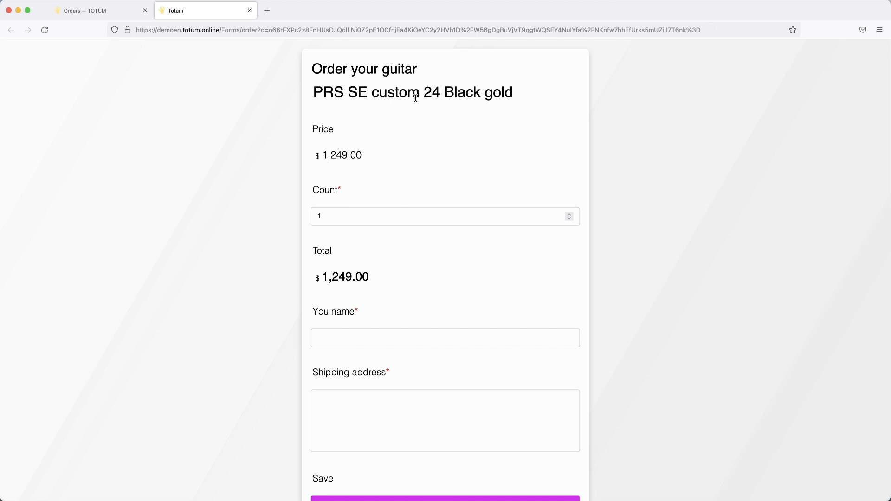
double_click(383, 98)
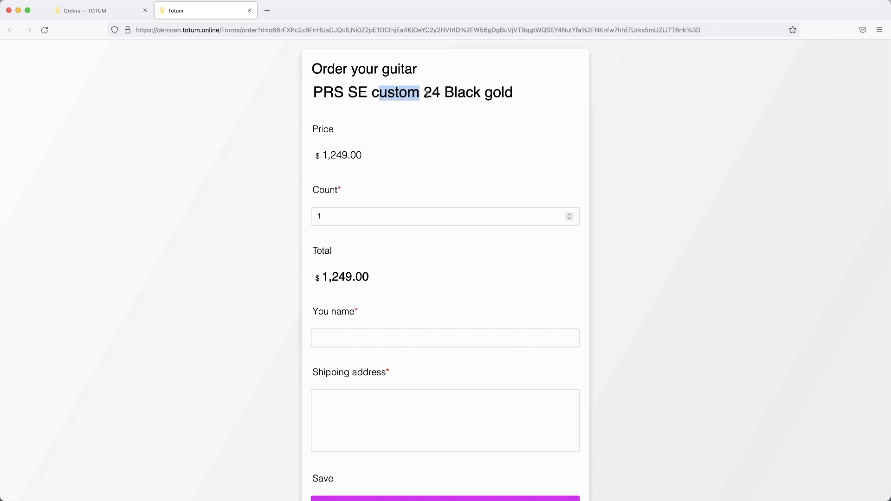
click(427, 94)
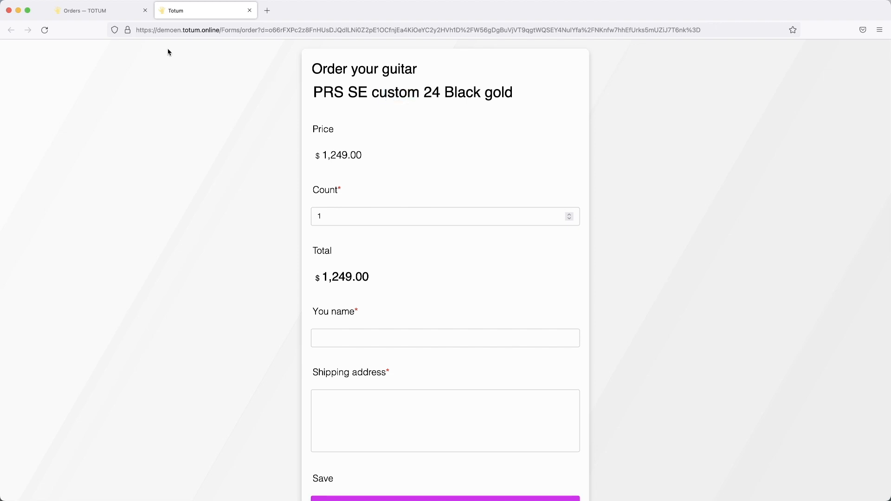
- Switch back to the Administrator user in the Orders table and set the order's status to Processed
click(95, 10)
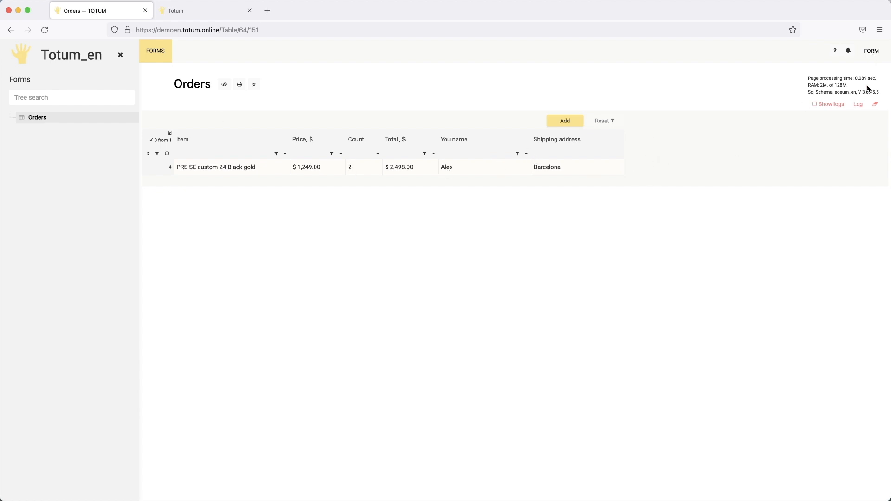
click(871, 51)
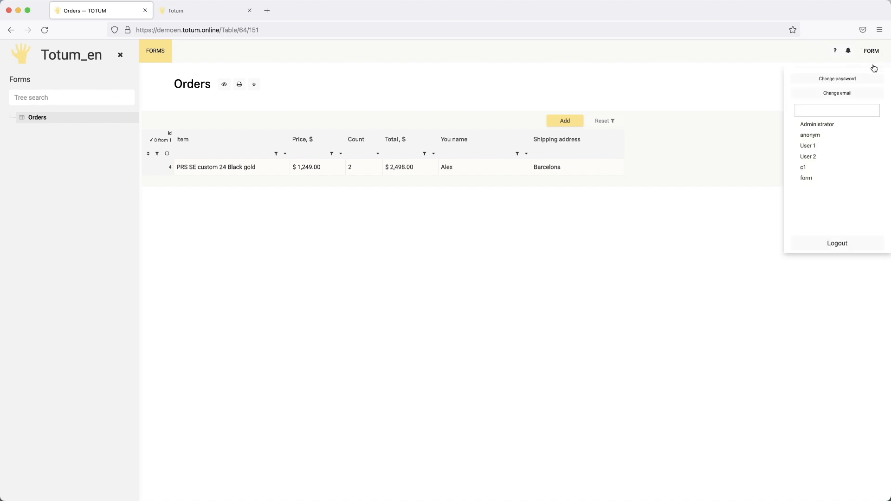
click(835, 122)
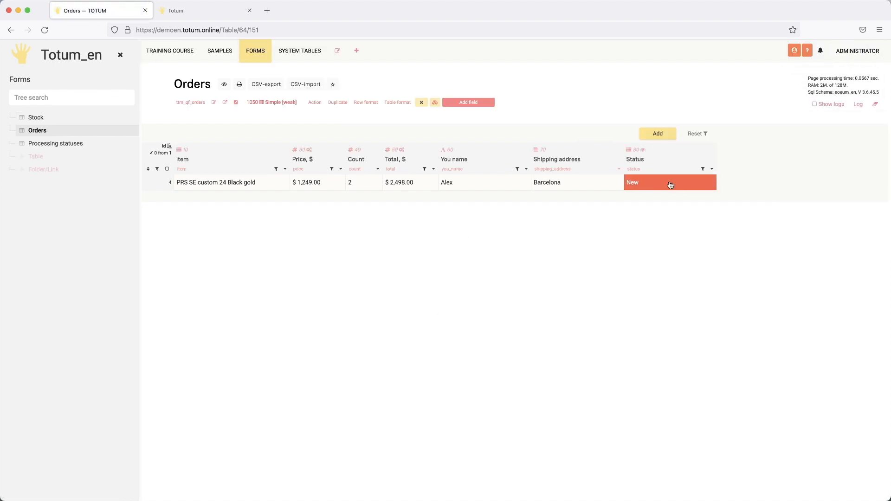
double_click(669, 183)
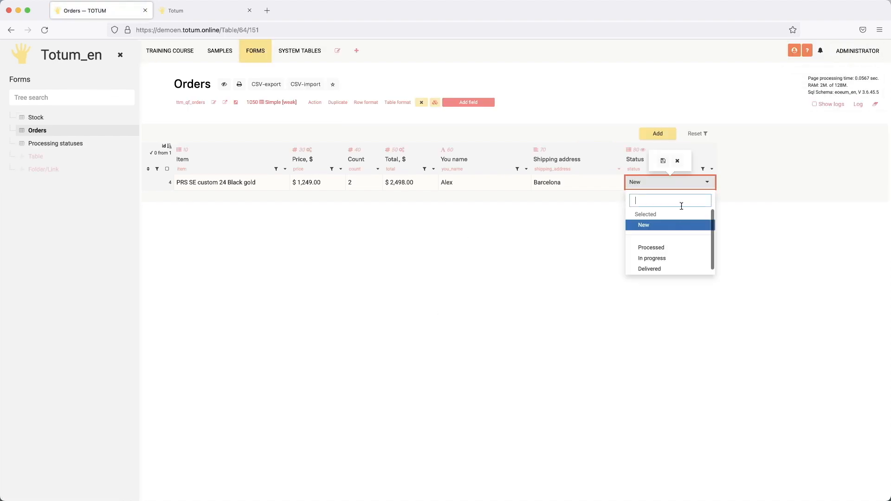
click(659, 248)
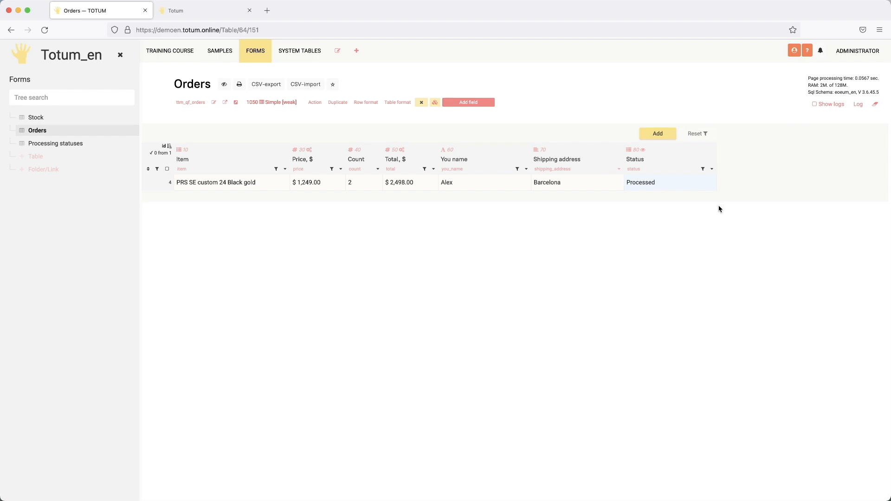
- Examine the Status field's settings, including its select code and the roles it is visible for, and close them without saving
click(715, 170)
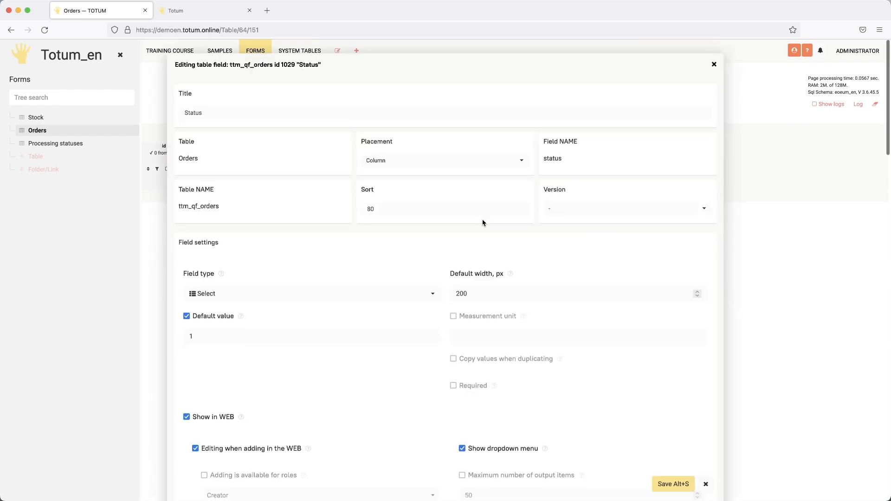
scroll(482, 220, down, 6)
scroll(483, 220, down, 15)
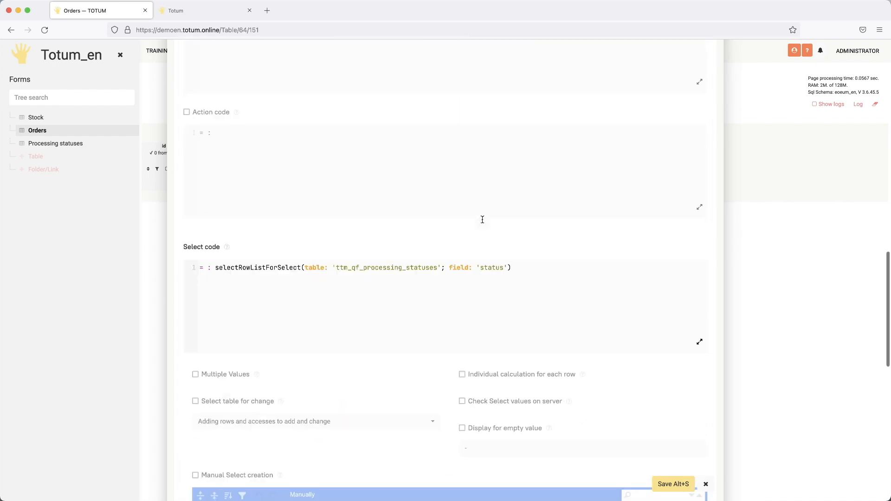
scroll(483, 219, up, 10)
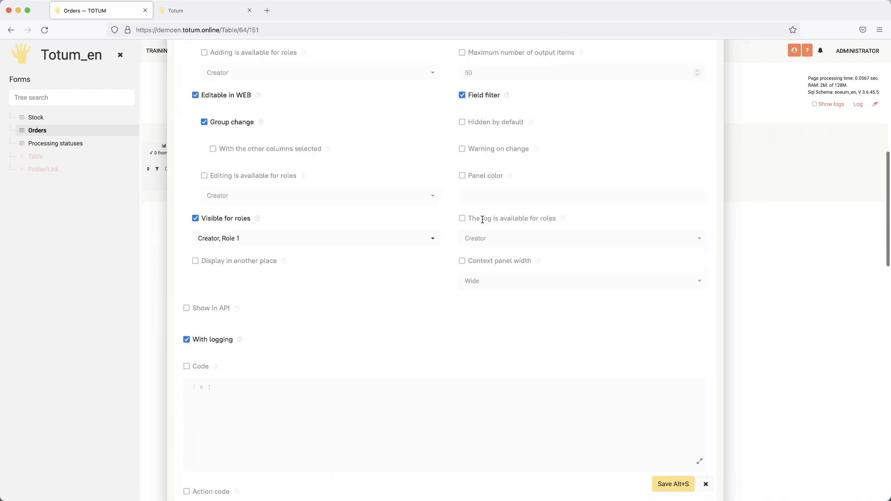
scroll(483, 223, down, 2)
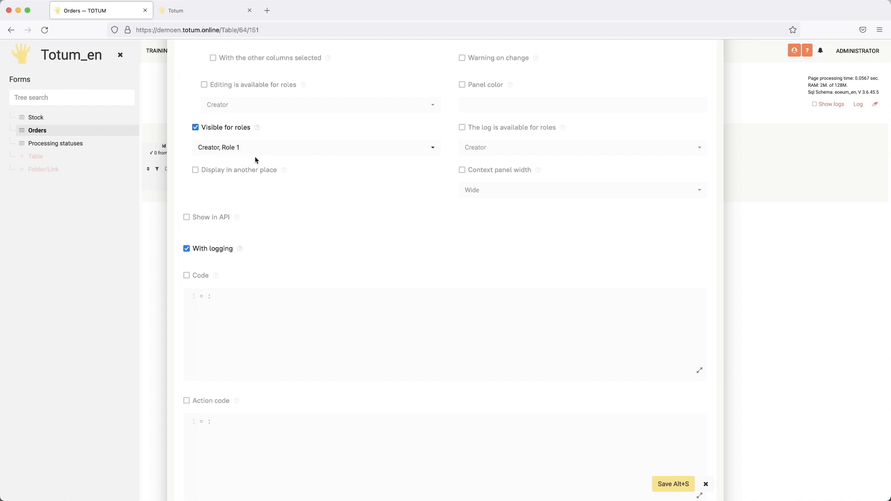
click(706, 485)
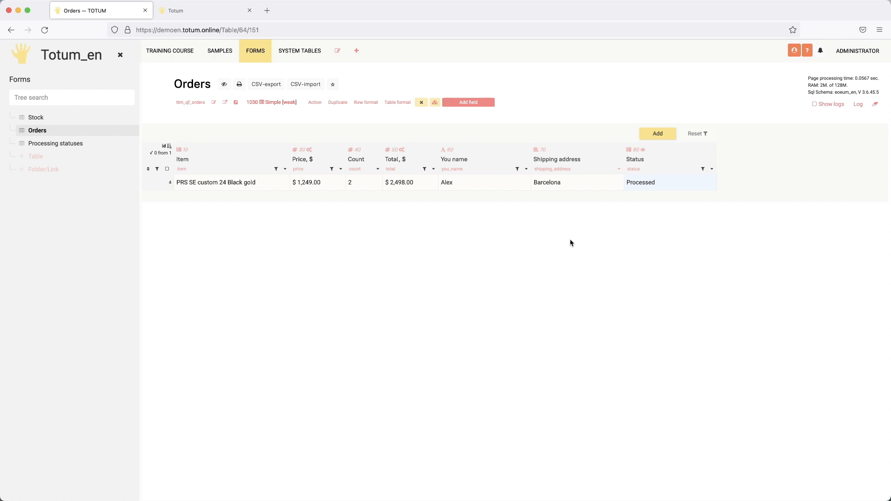
- Return to the order form and examine how the item name is displayed as a text heading
click(207, 7)
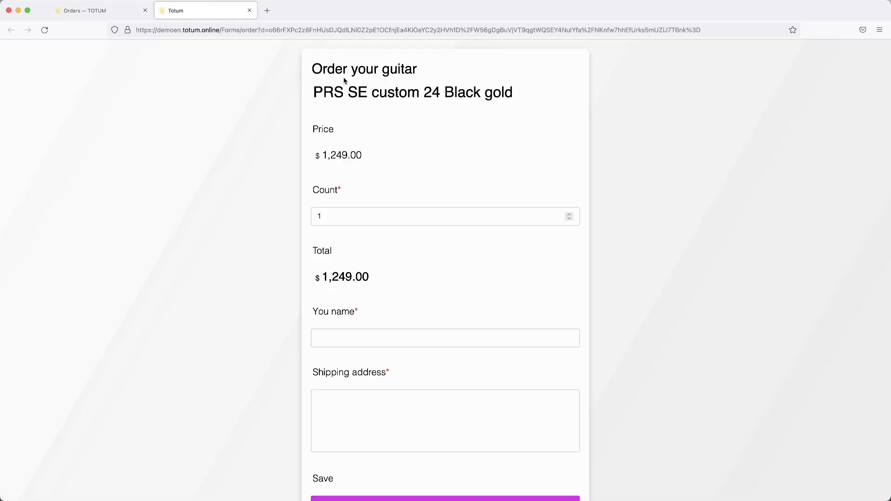
drag(325, 91, 477, 94)
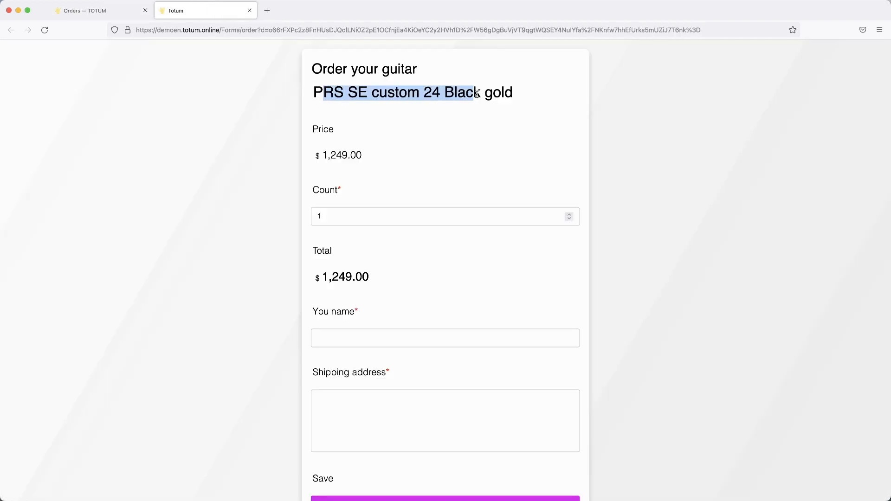
click(519, 96)
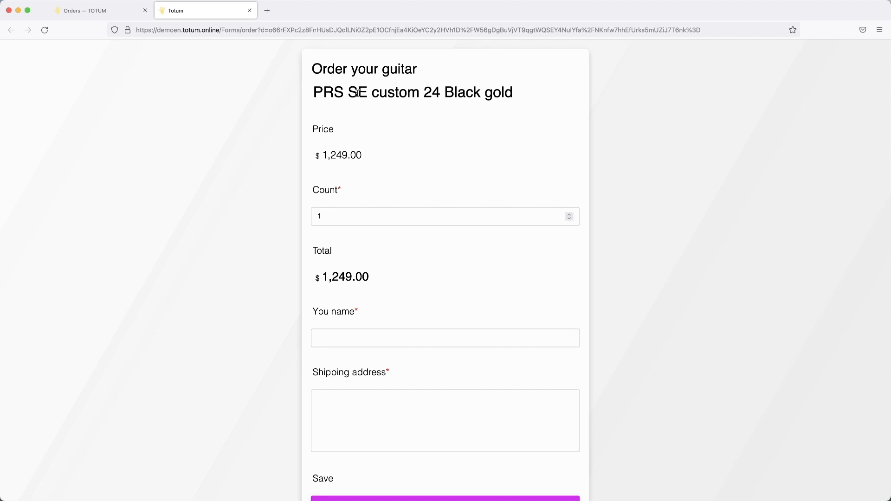
drag(327, 95, 428, 94)
click(394, 94)
- Go back to the Orders table, open its forms list and bring up the field settings in the order form's parameters
click(117, 11)
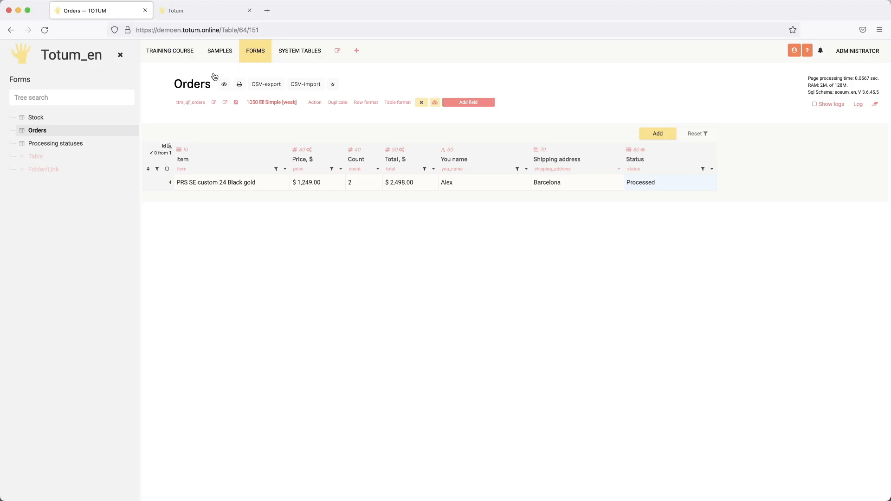
click(435, 103)
click(432, 132)
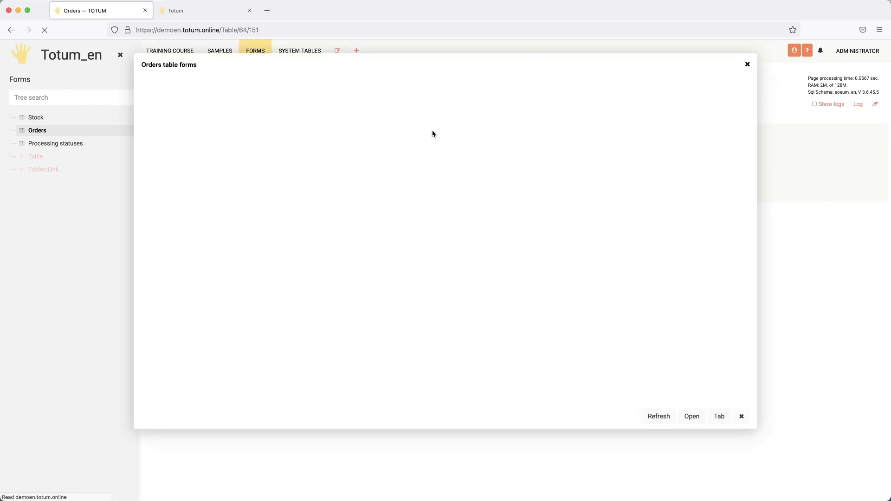
click(659, 168)
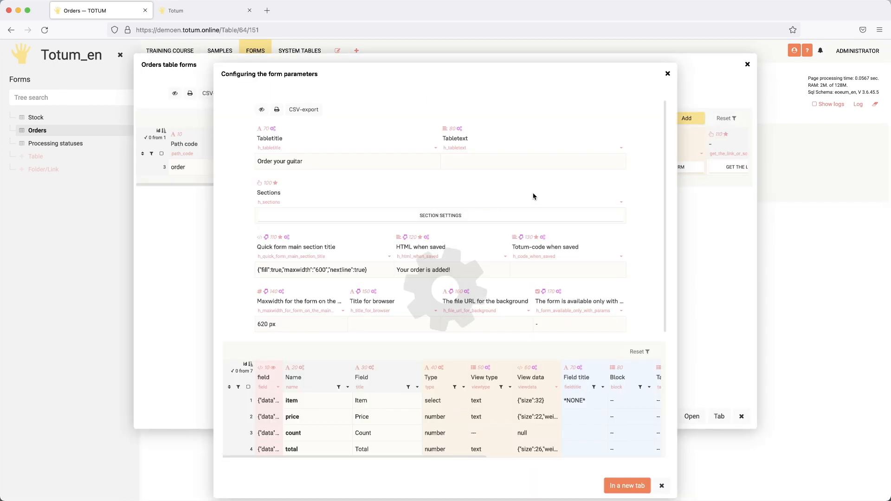
scroll(507, 247, down, 3)
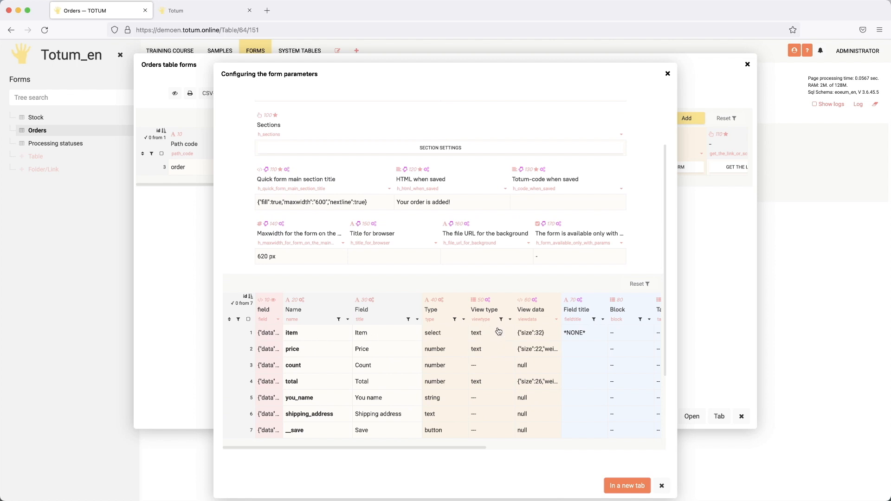
scroll(492, 337, down, 1)
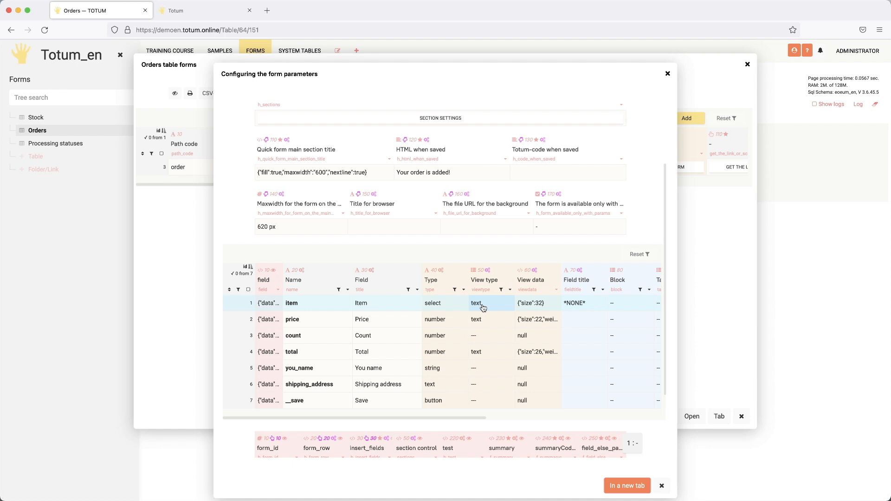
- Check the item field's view type, leaving it as text, and reset its View data to the default
double_click(491, 306)
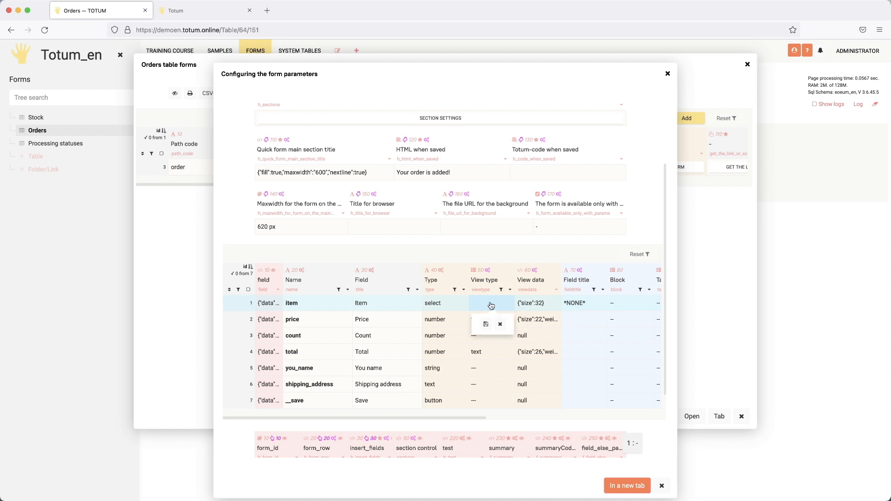
click(498, 282)
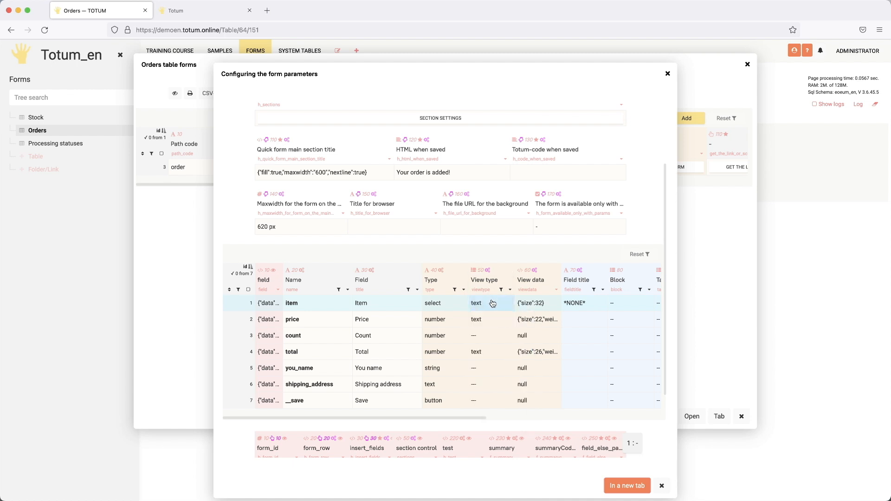
click(532, 305)
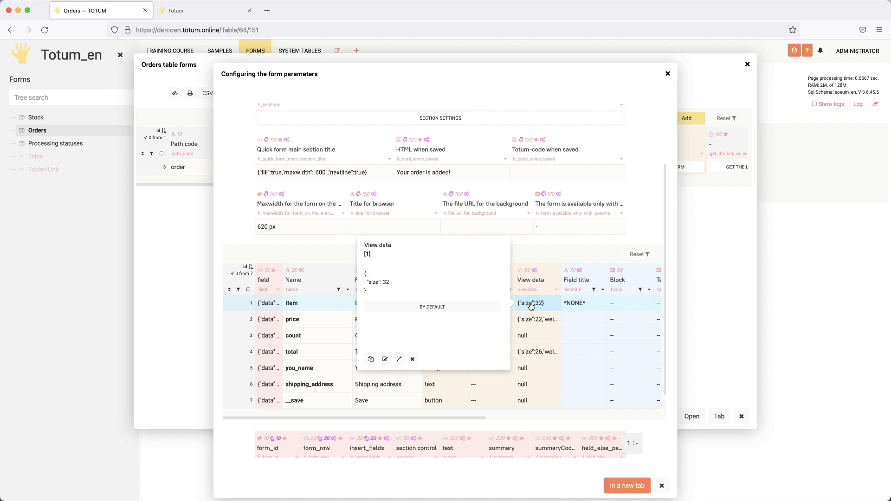
click(472, 308)
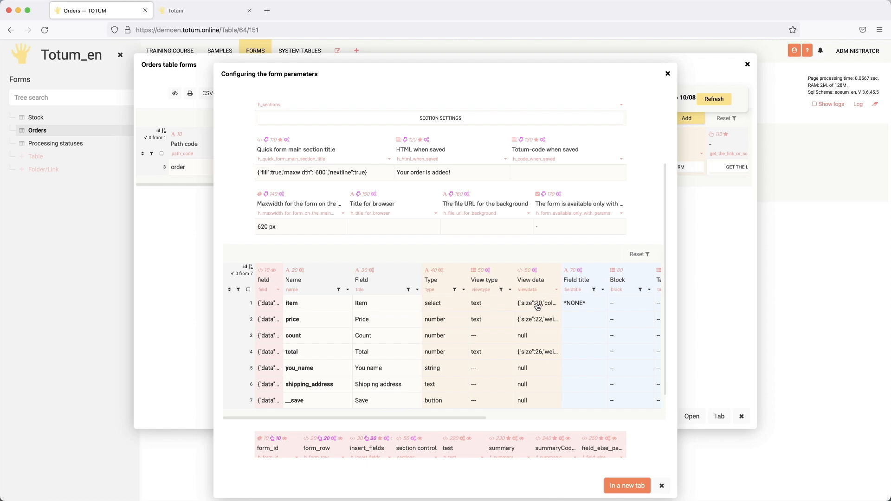
- Remove the color, weight and both unit type entries from the item field's View data, set size to 30, and save
double_click(537, 305)
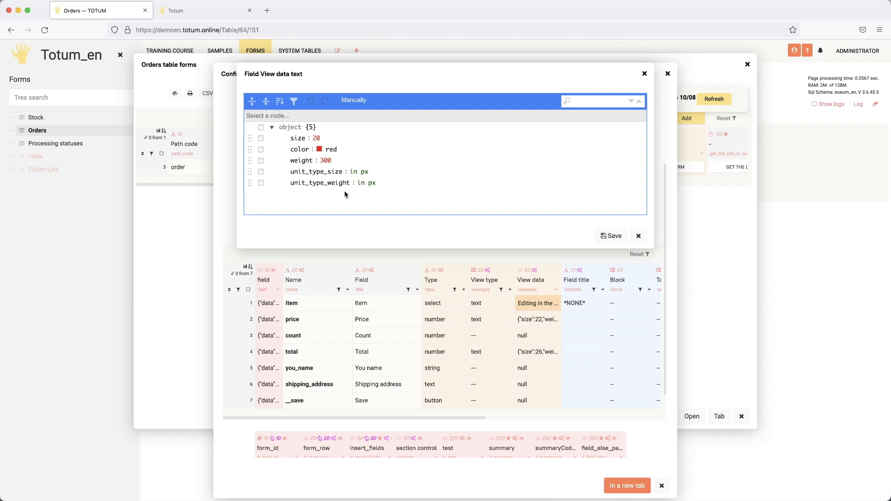
click(261, 182)
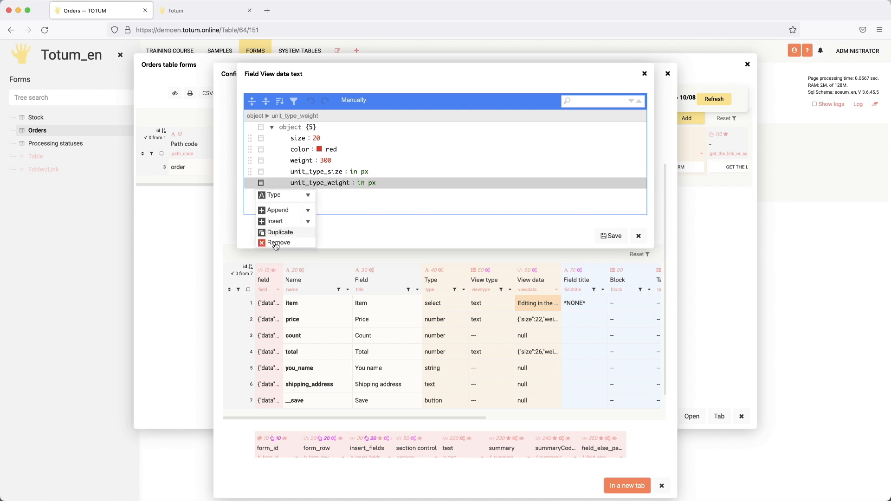
click(274, 242)
click(261, 172)
click(270, 231)
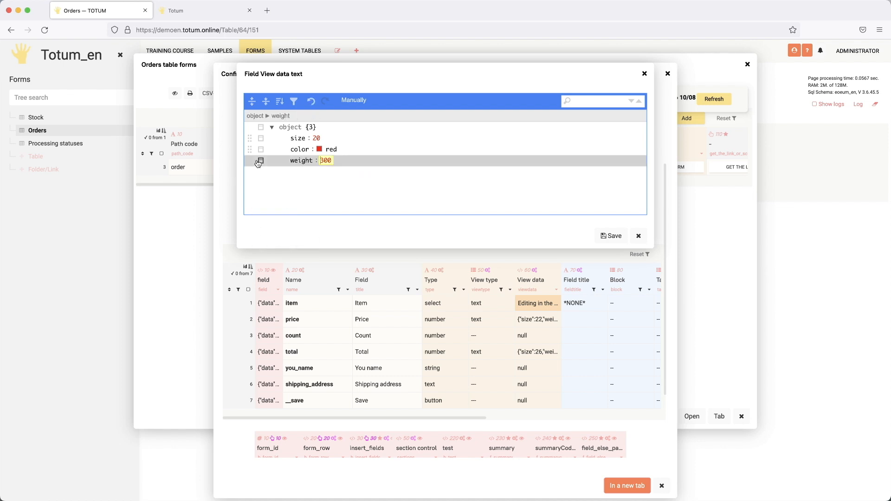
click(260, 162)
click(273, 220)
click(261, 149)
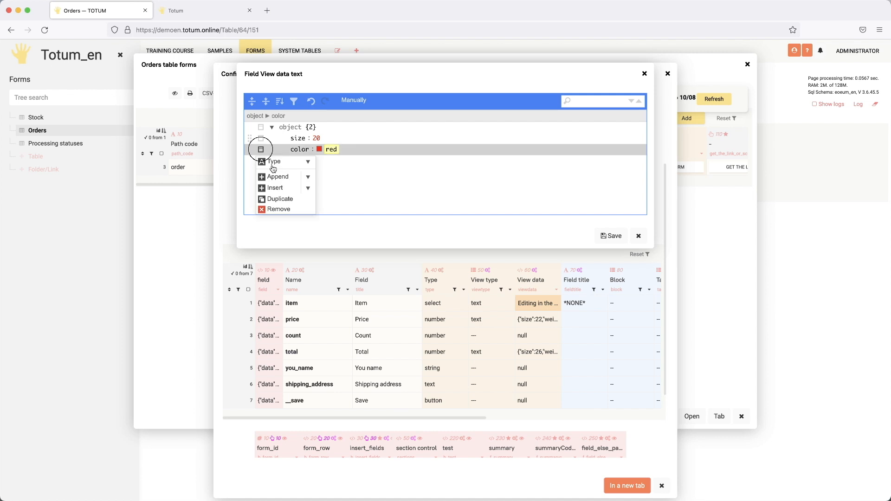
click(274, 210)
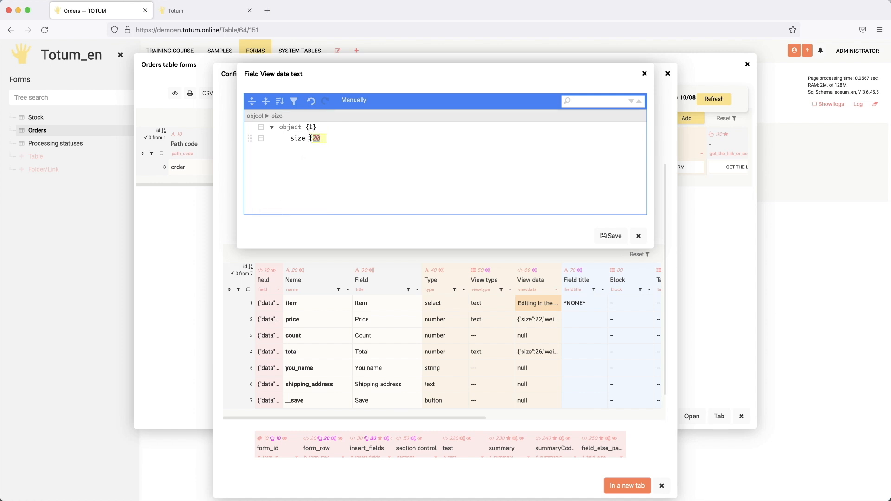
text(0)
click(611, 236)
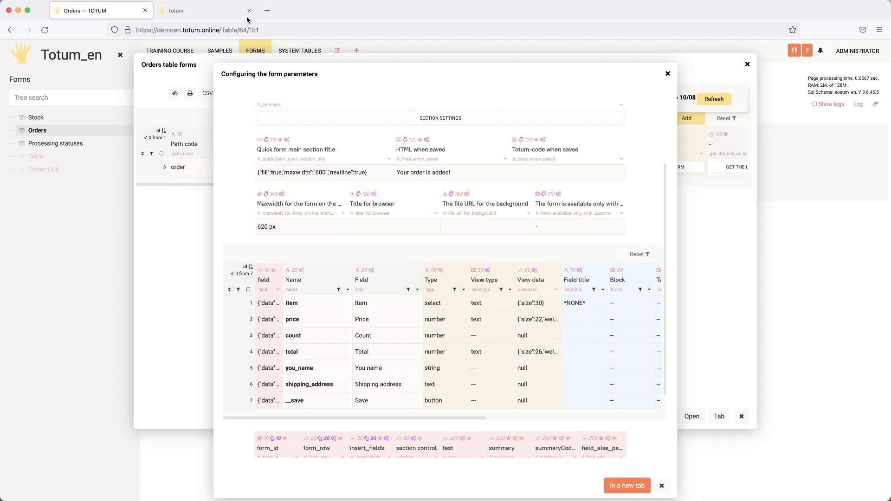
- Check the item heading and the Price and Count labels on the order form against the Field title settings
click(211, 15)
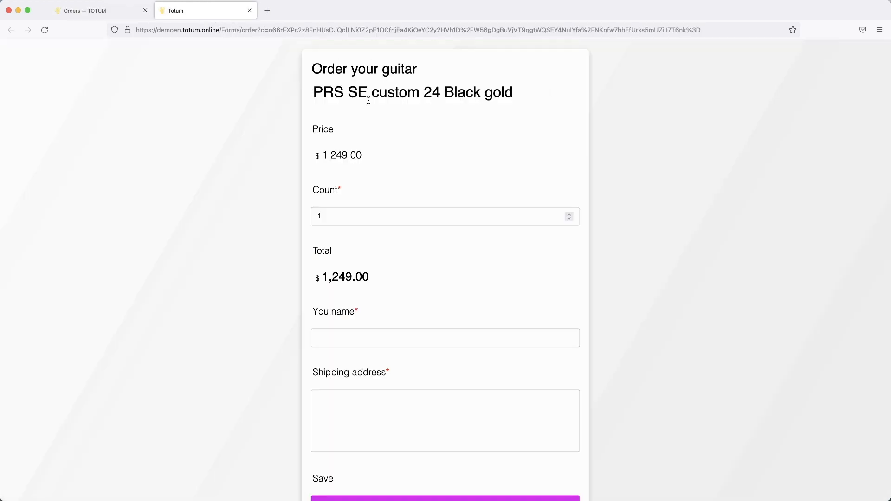
drag(333, 94, 444, 95)
drag(319, 131, 337, 137)
drag(323, 193, 320, 190)
click(108, 10)
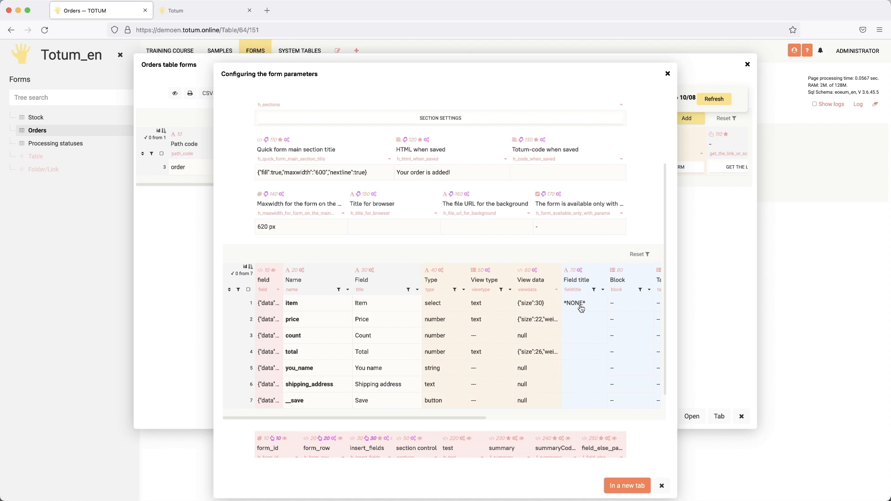
click(200, 11)
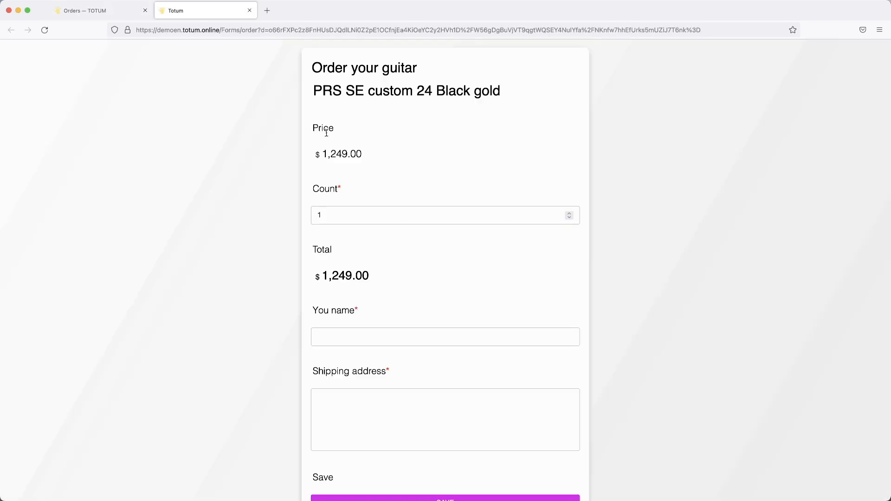
click(114, 13)
- Set the price field's Field title to *NONE* and reload the order form
click(582, 249)
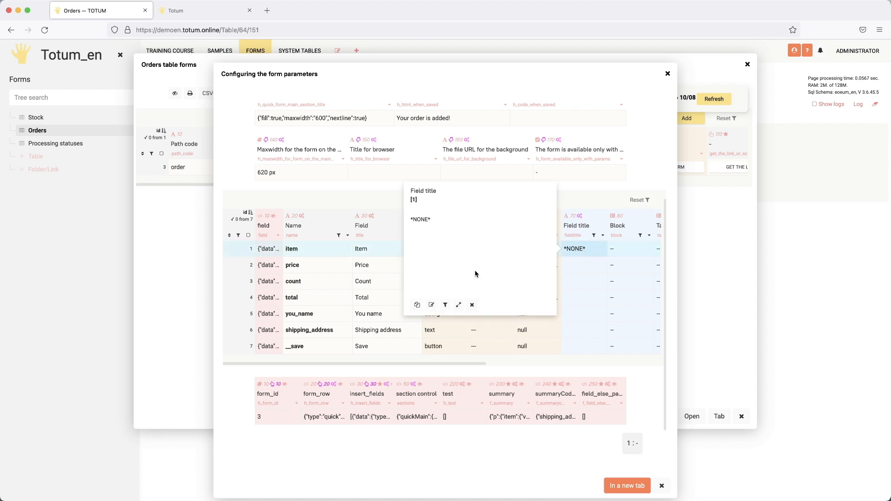
click(577, 266)
click(582, 265)
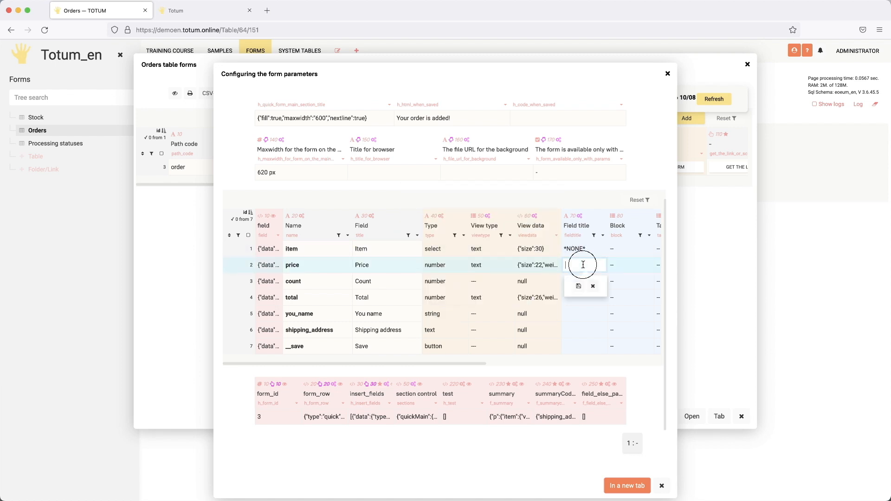
text(*NONE*)
click(578, 285)
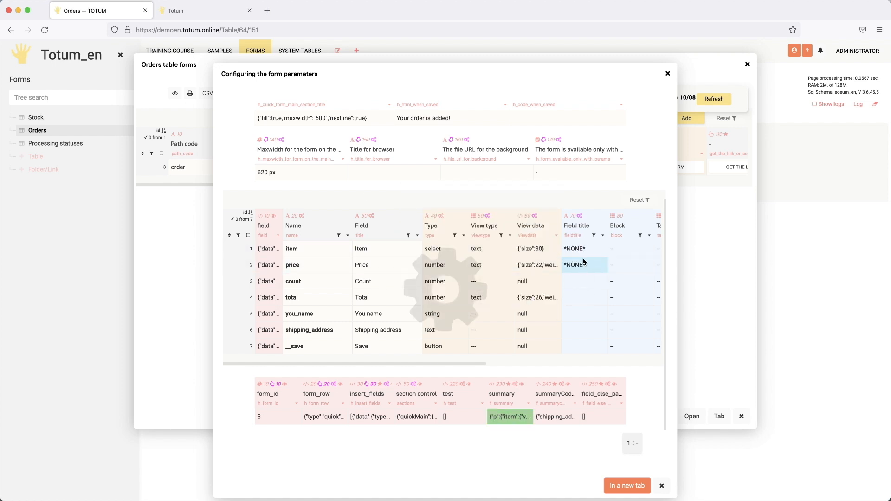
click(177, 14)
click(44, 29)
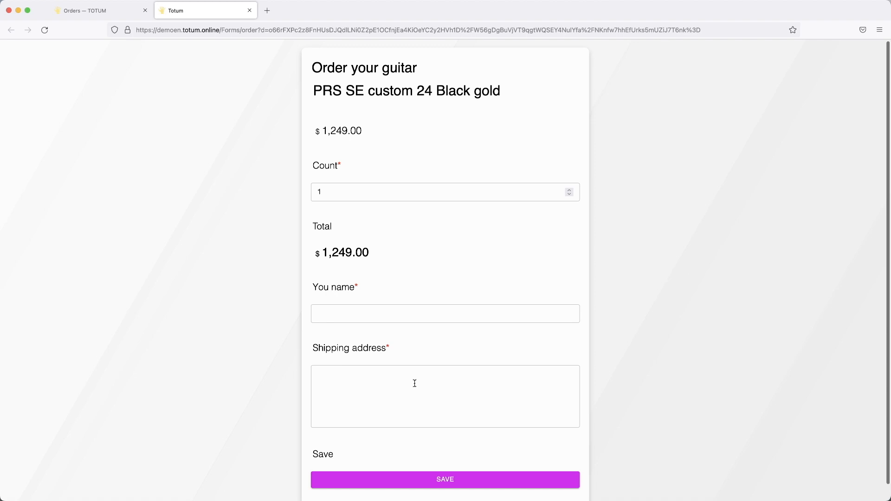
- Examine the height setting in the Shipping address field's format code, then close the code, form parameters and forms list without changes
drag(327, 347, 360, 349)
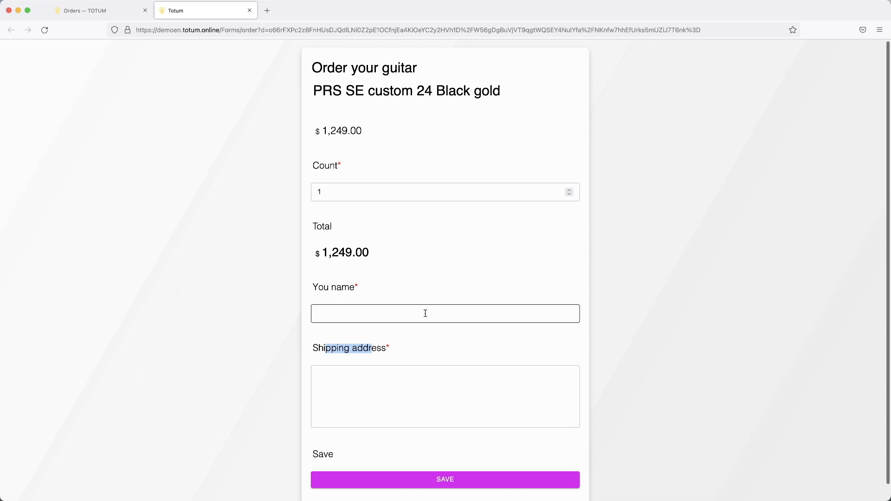
click(102, 10)
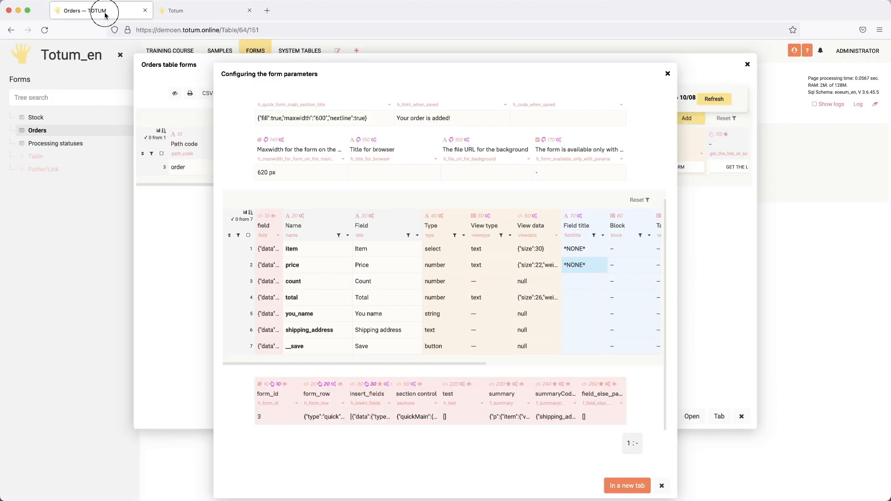
scroll(571, 303, down, 2)
scroll(559, 303, right, 8)
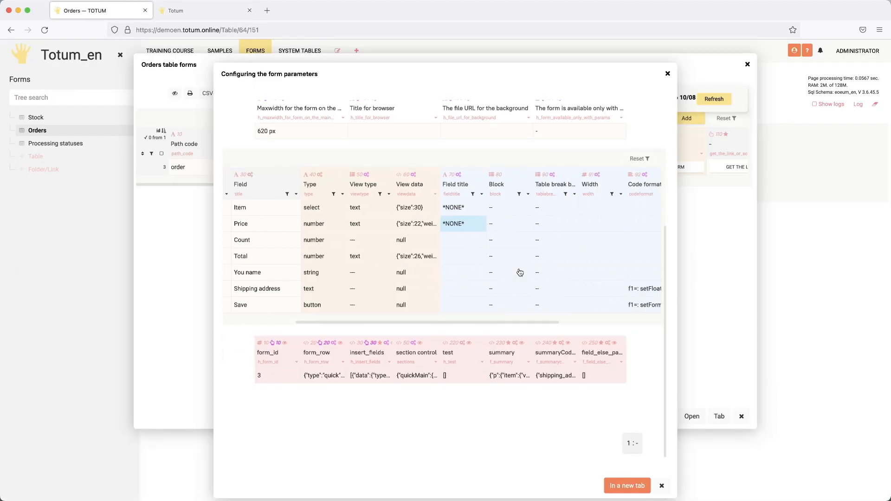
click(592, 288)
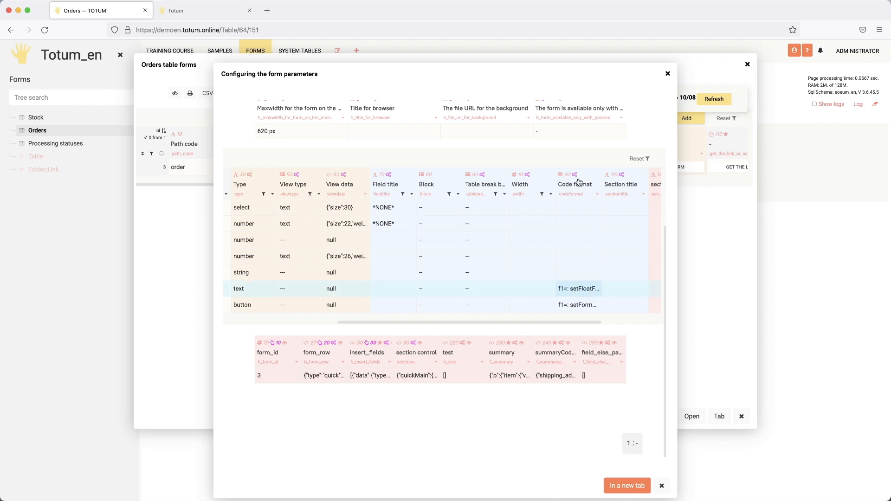
click(585, 289)
drag(213, 100, 257, 101)
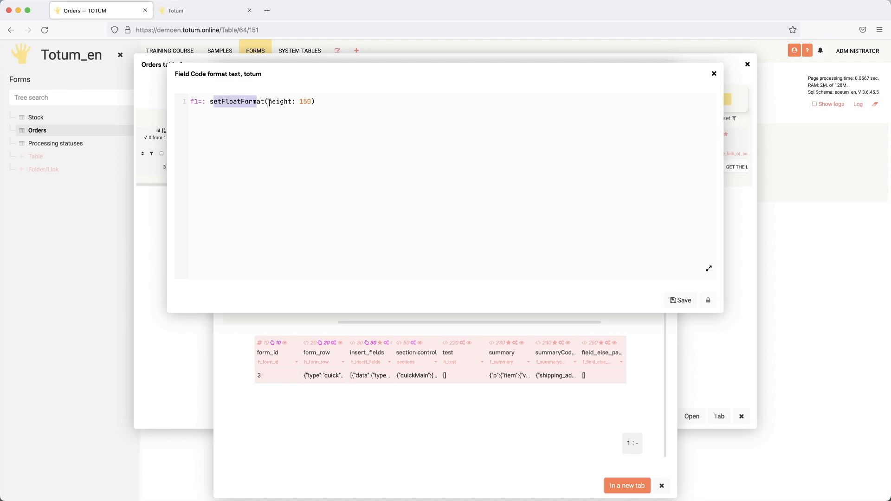
click(288, 101)
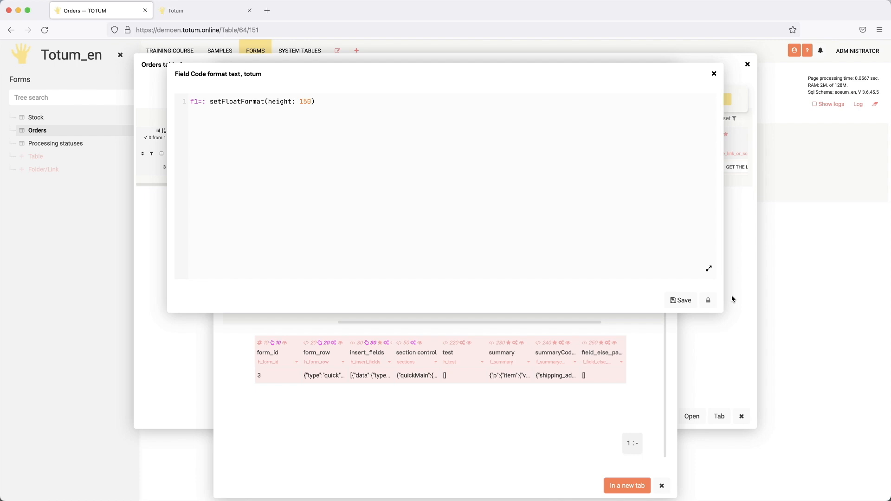
click(709, 301)
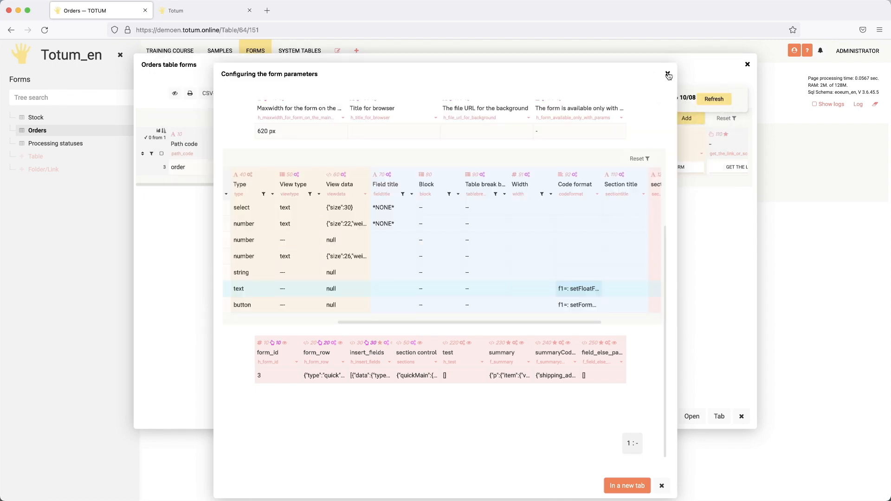
click(668, 75)
click(748, 64)
- Review the order form and compare it with the Image and Description columns in the Stock table
click(196, 11)
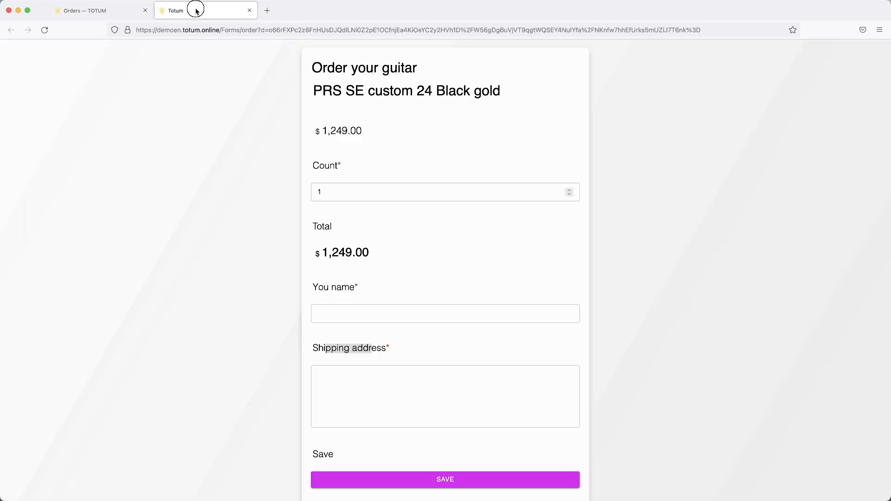
scroll(467, 143, down, 1)
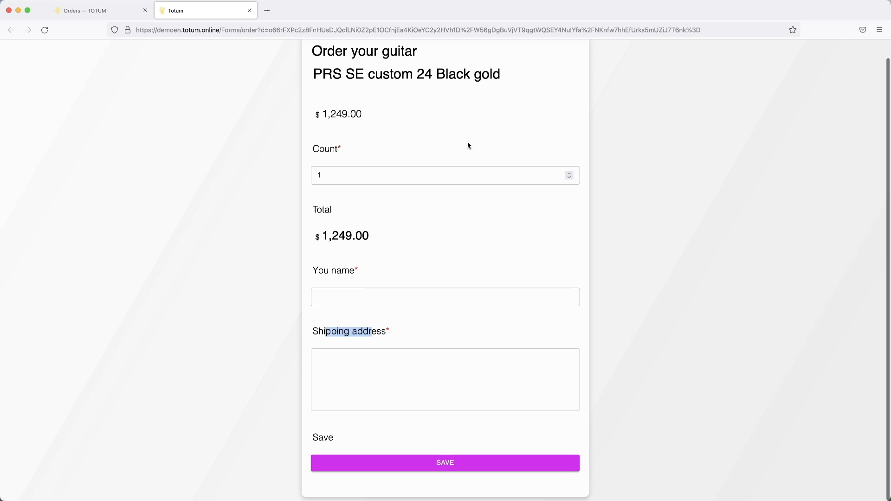
click(439, 118)
scroll(433, 118, up, 1)
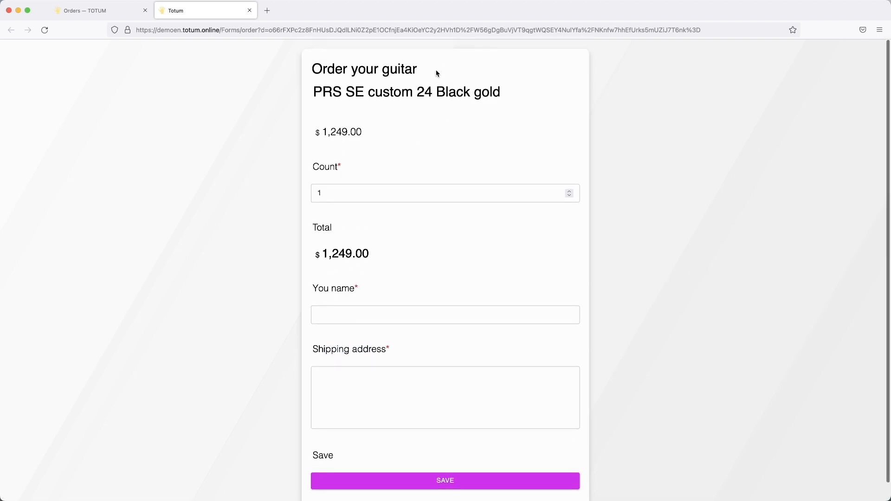
click(95, 13)
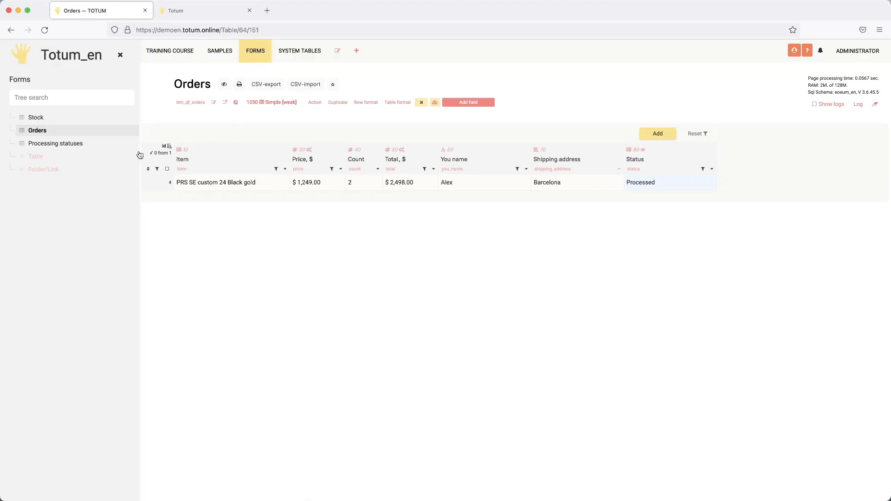
click(52, 120)
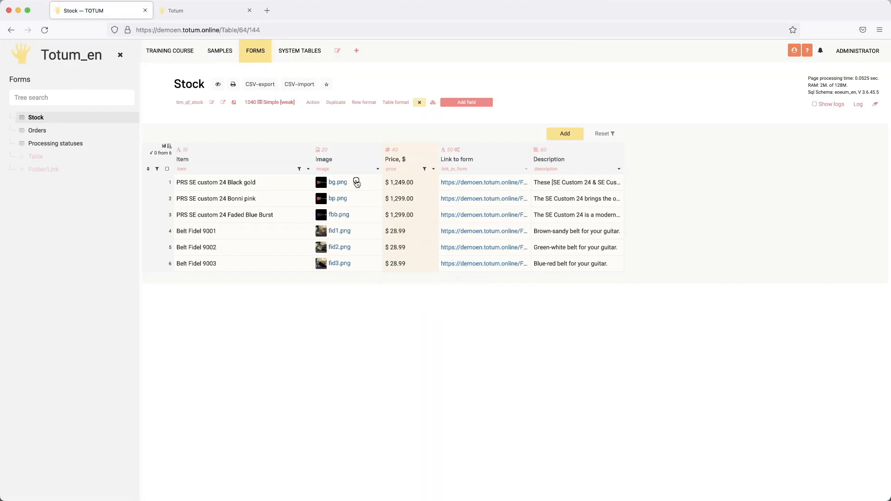
click(356, 182)
click(198, 13)
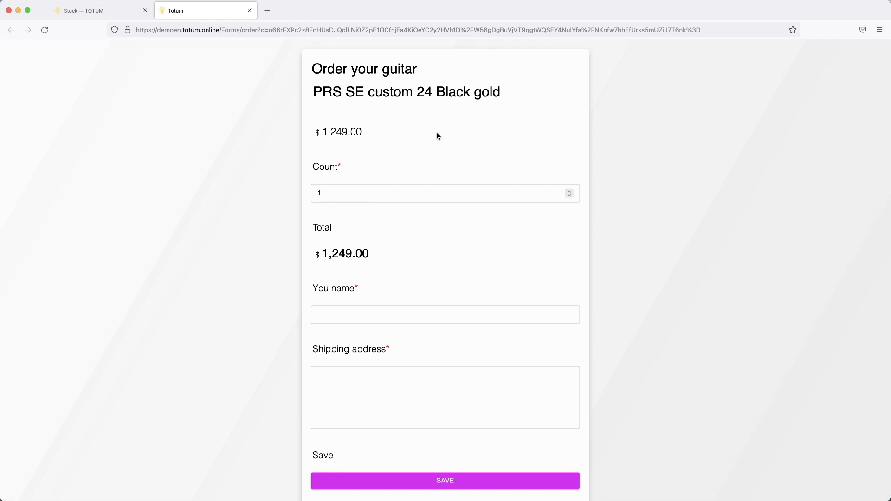
click(95, 10)
click(576, 185)
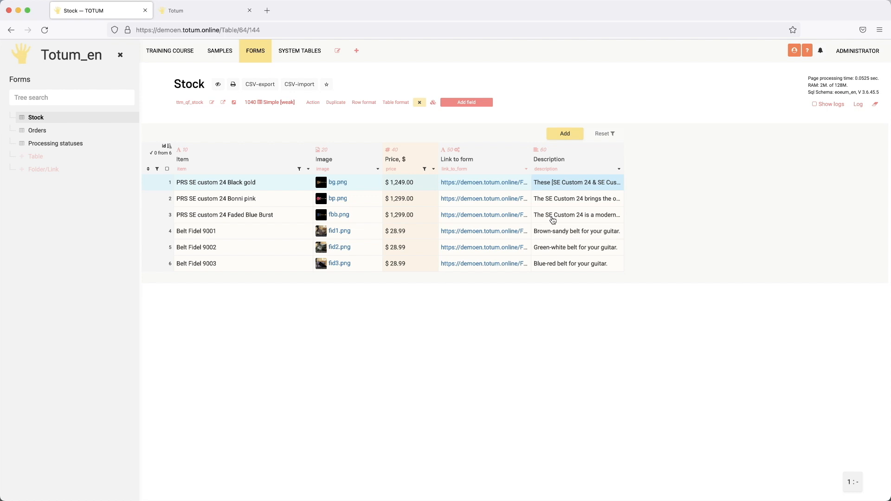
click(216, 19)
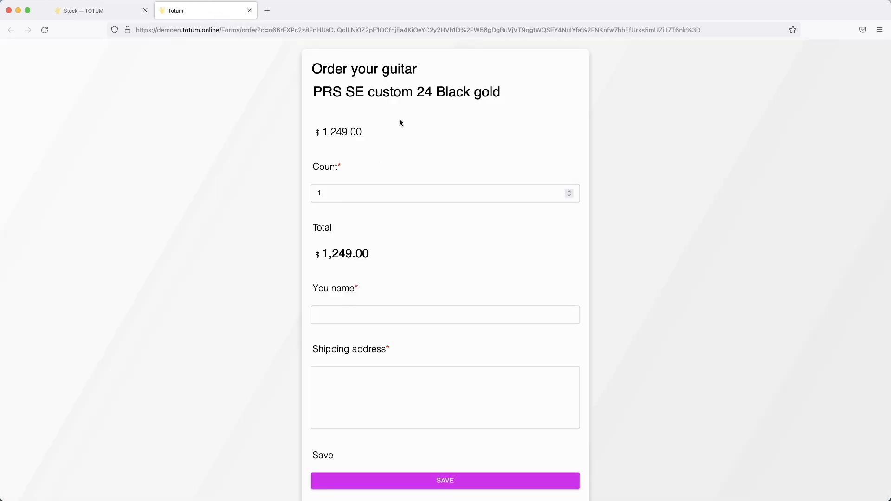
click(115, 17)
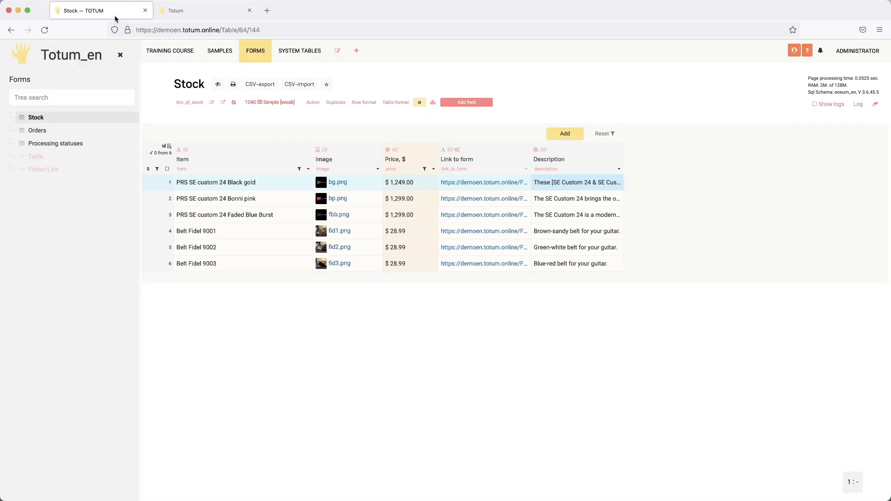
- Open the Orders table and duplicate its Item field
click(42, 134)
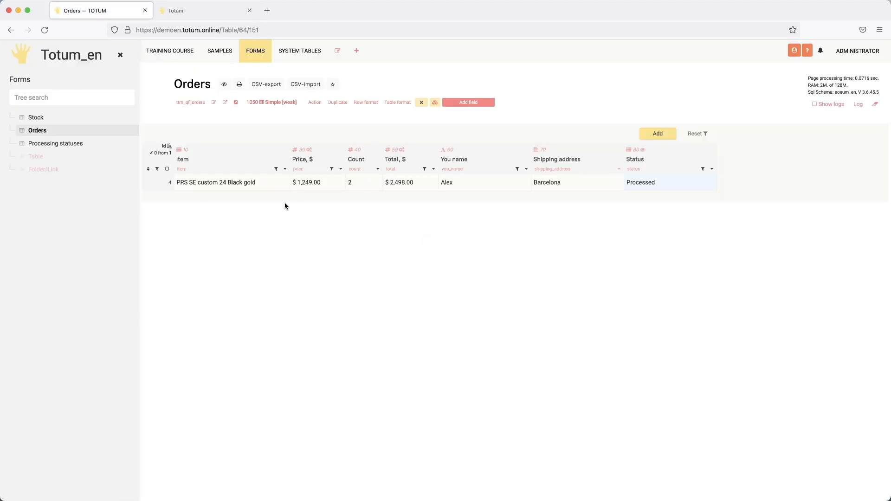
click(247, 184)
click(239, 181)
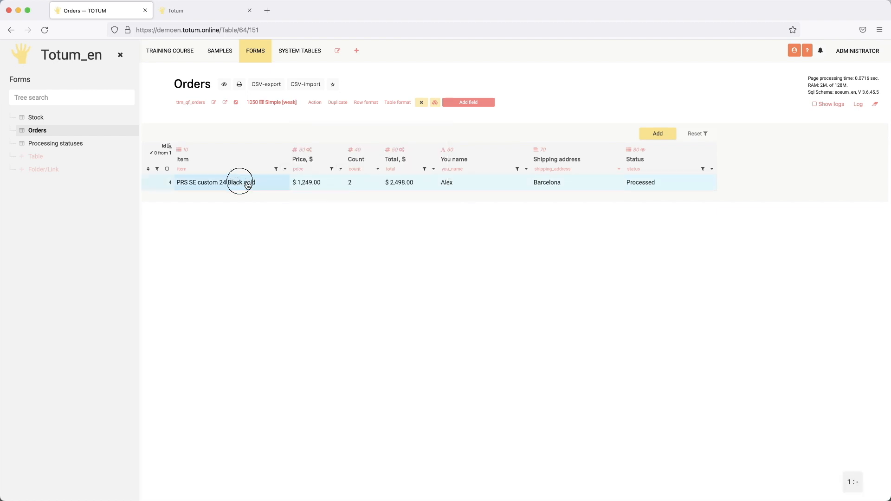
click(286, 170)
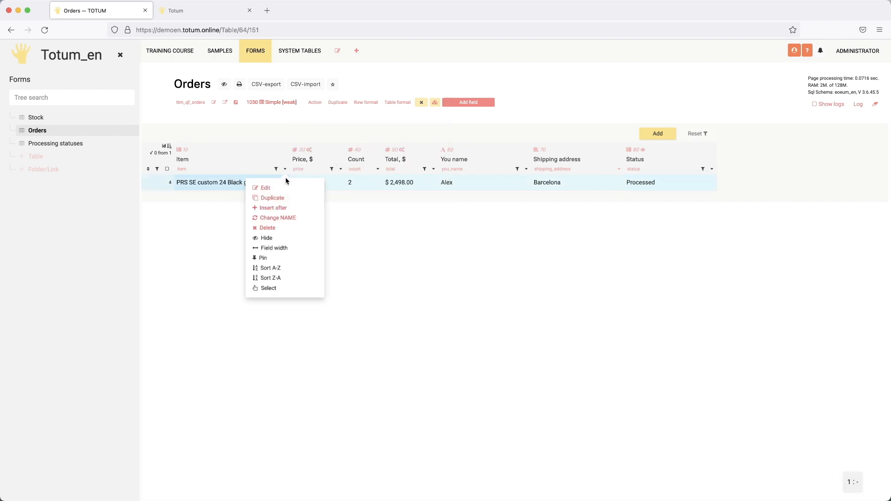
click(269, 200)
- Give the duplicated field the title Img, sort 15 and the field NAME img
drag(231, 113, 173, 114)
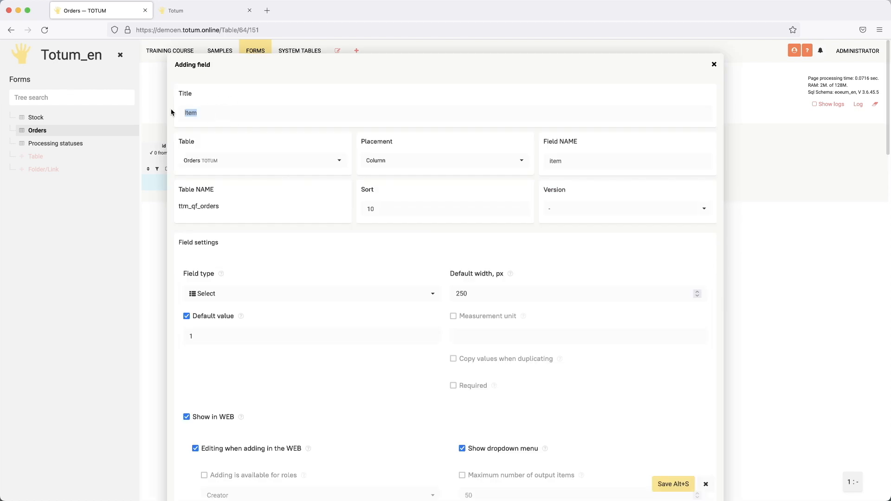
key(BackSpace)
text(Img)
click(394, 209)
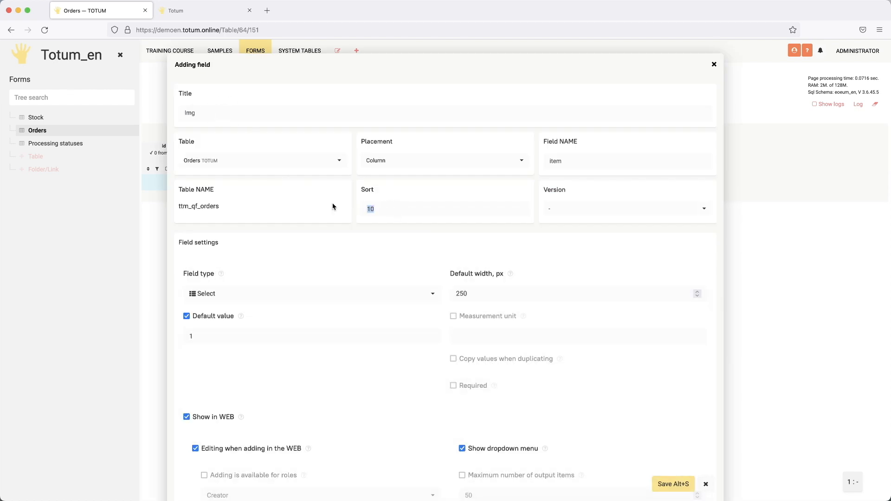
text(15)
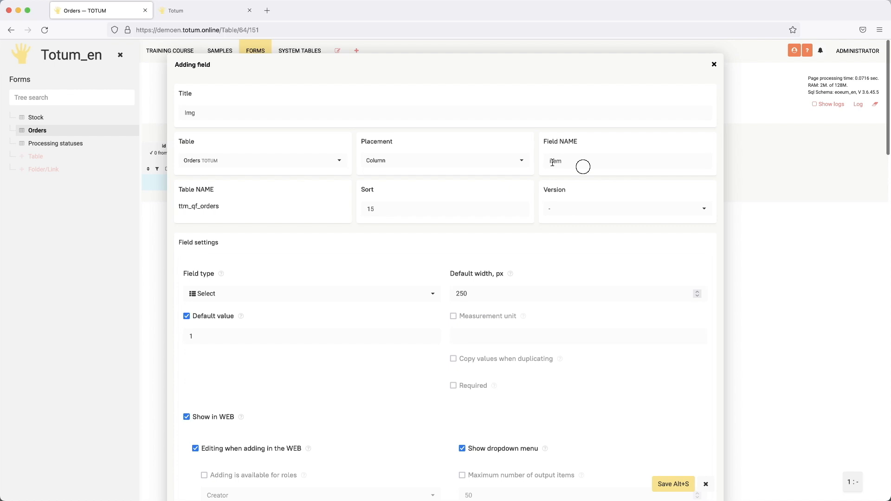
click(583, 163)
key(BackSpace)
text(img)
- Enable Code for the new Img field with the expression = : #item and save the field
scroll(310, 300, down, 10)
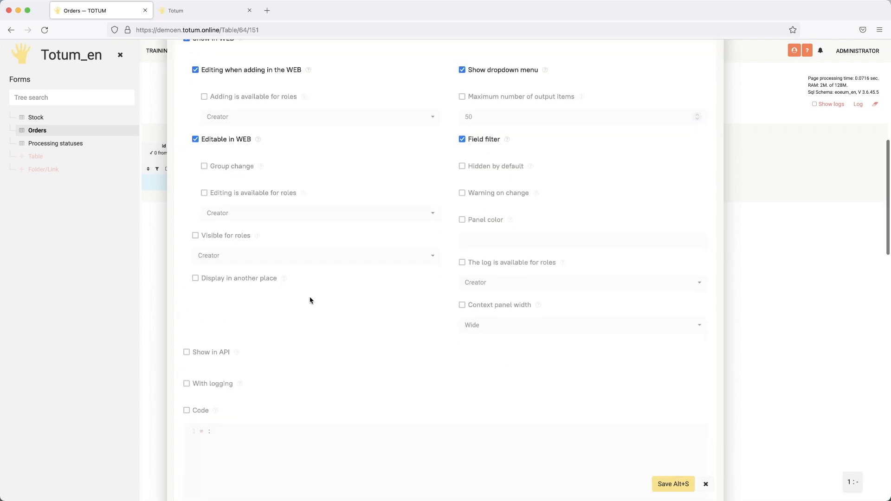
click(187, 249)
click(233, 264)
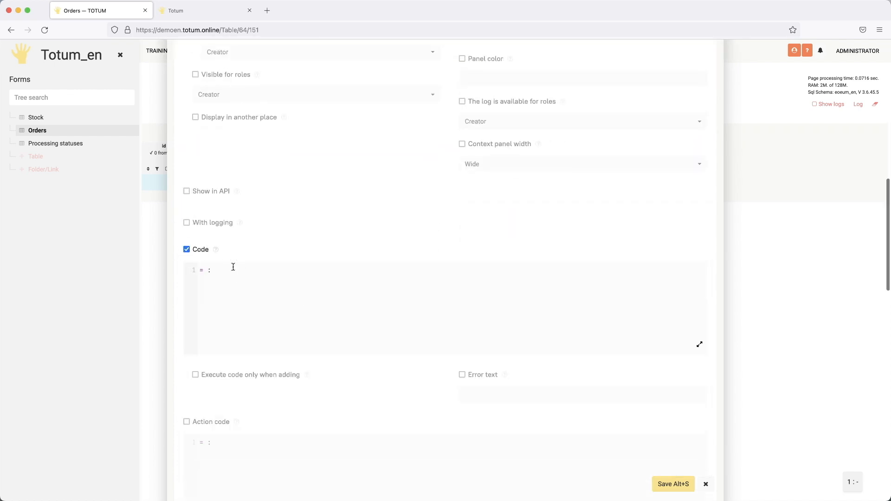
text(#)
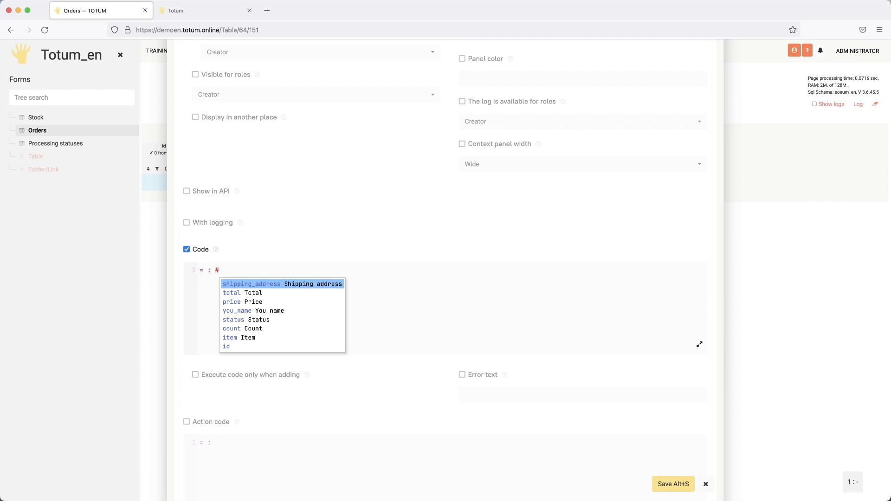
key(Down)
key(Down)
key(Down)
key(Down)
key(Down)
key(Down)
key(Return)
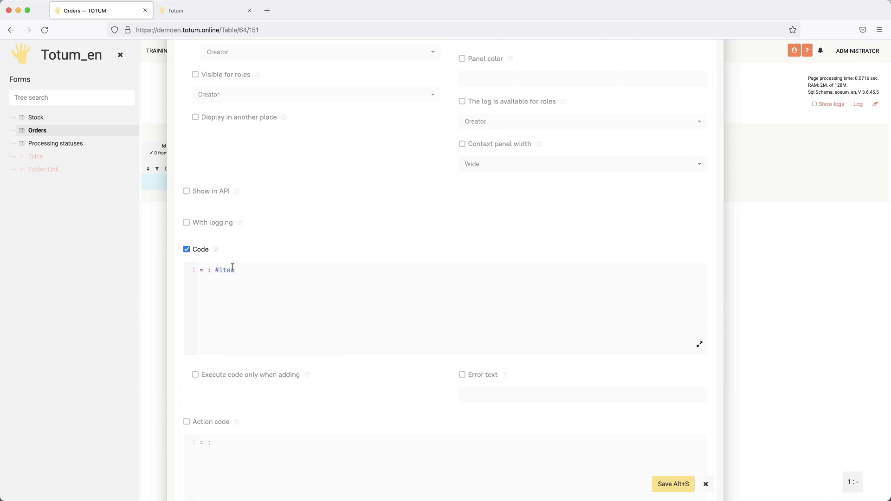
click(661, 483)
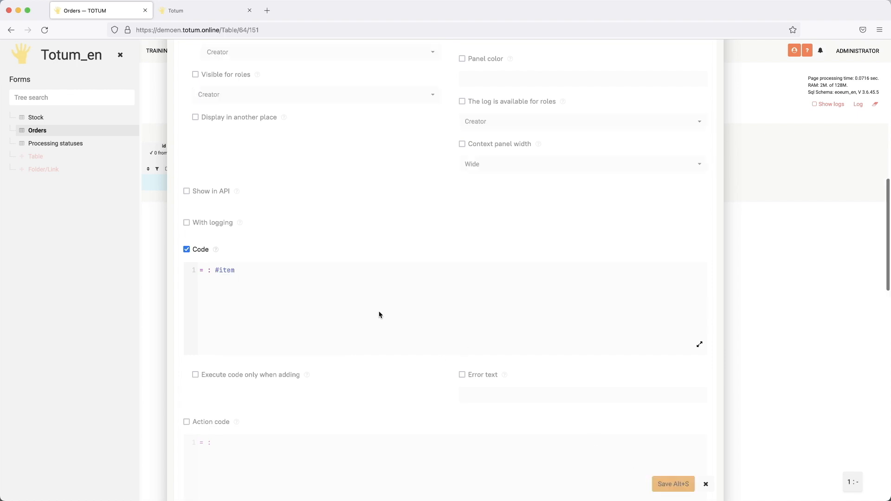
- Recalculate the existing order row to fill in its Img field
click(159, 183)
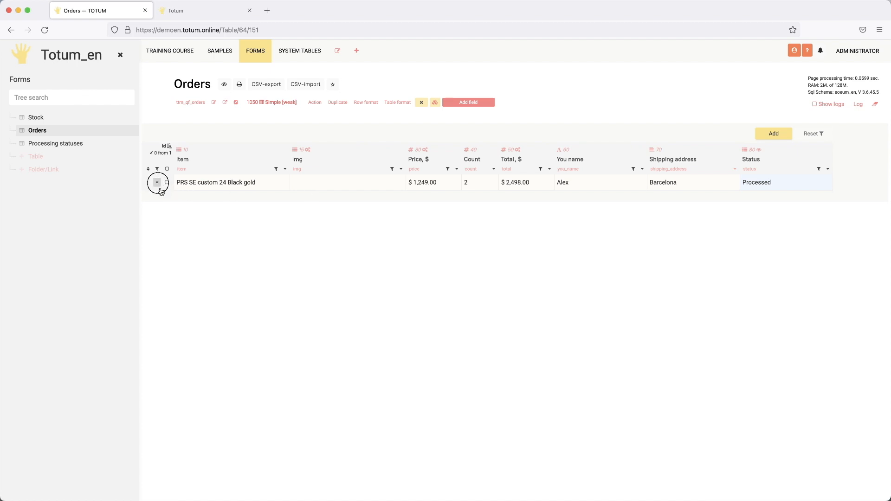
click(159, 211)
click(519, 114)
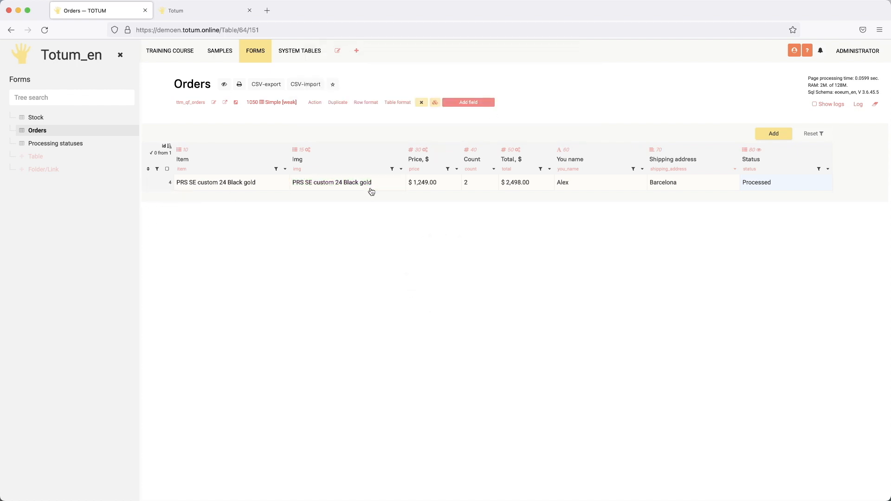
- Remove the price preview from the Img field's select code, keeping only the image preview, save, and check the preview on the order row
right_click(401, 170)
scroll(403, 237, down, 15)
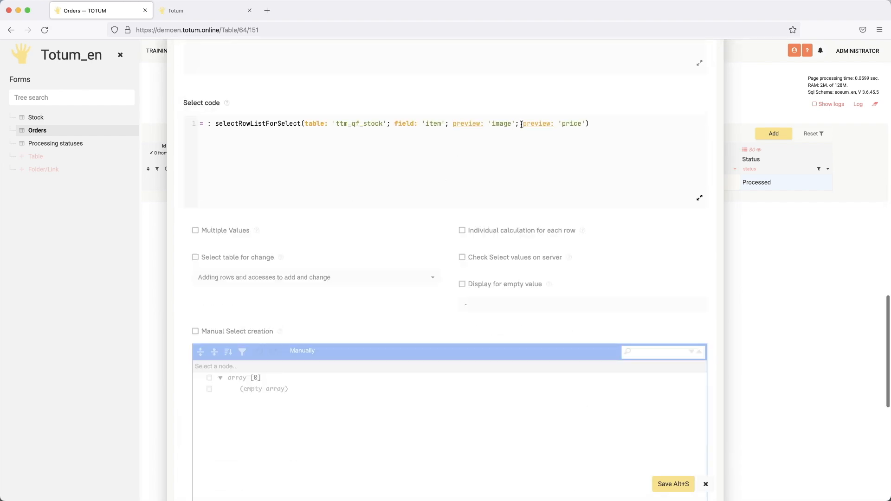
drag(521, 125, 586, 124)
key(BackSpace)
key(BackSpace)
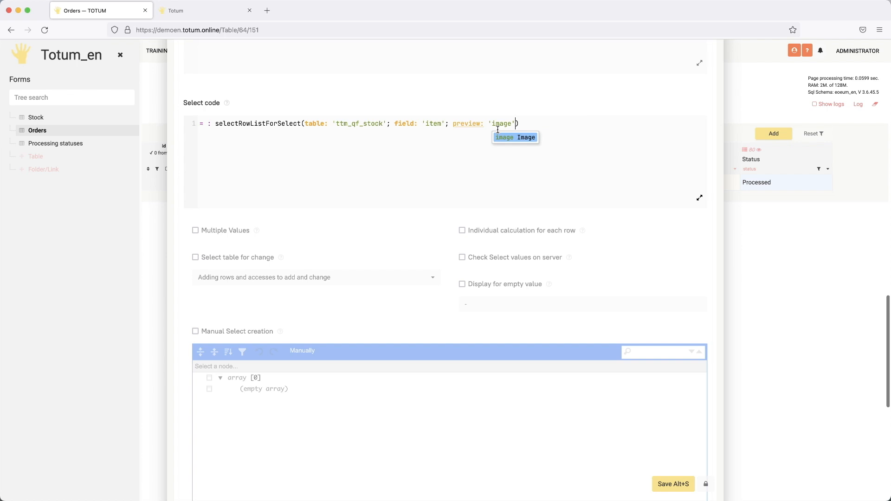
drag(461, 123, 509, 121)
click(665, 483)
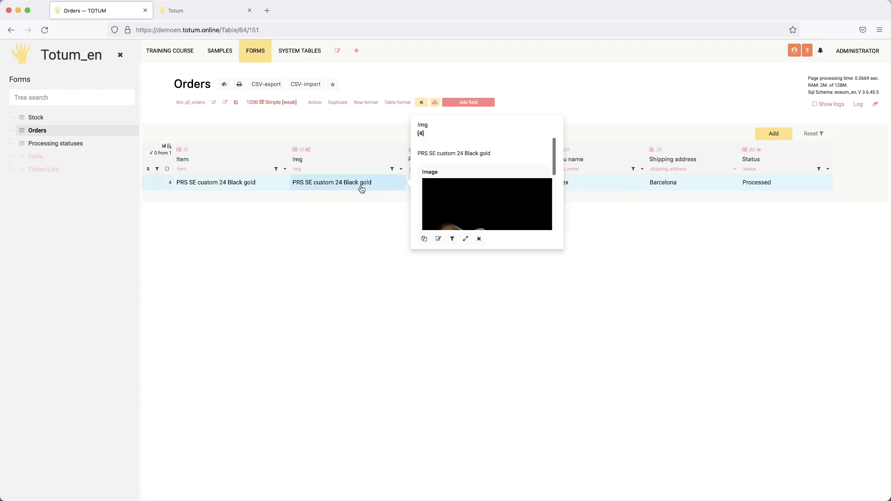
click(358, 187)
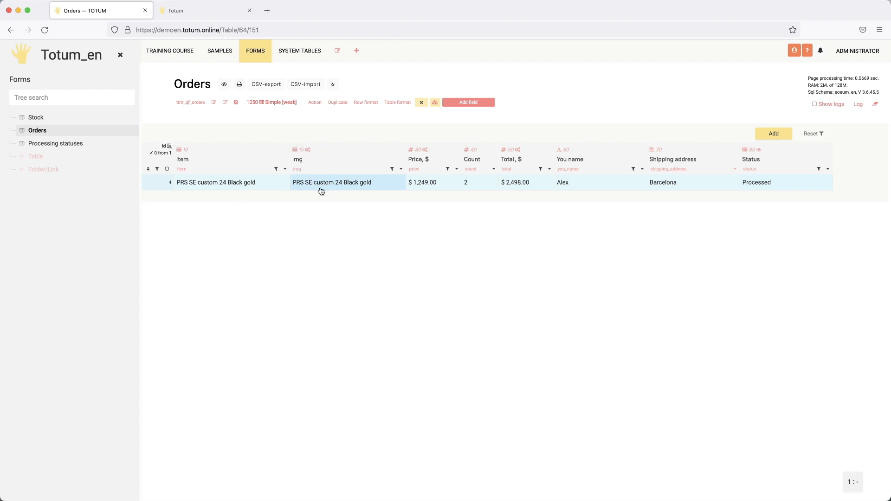
- Enable Display in another place for the Img field with Other sort set to 5 and save
click(400, 170)
scroll(276, 267, down, 3)
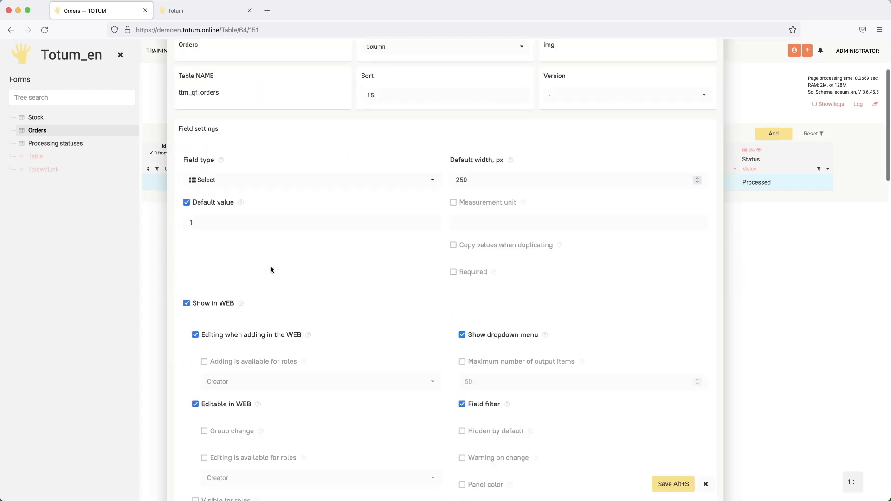
scroll(272, 269, down, 5)
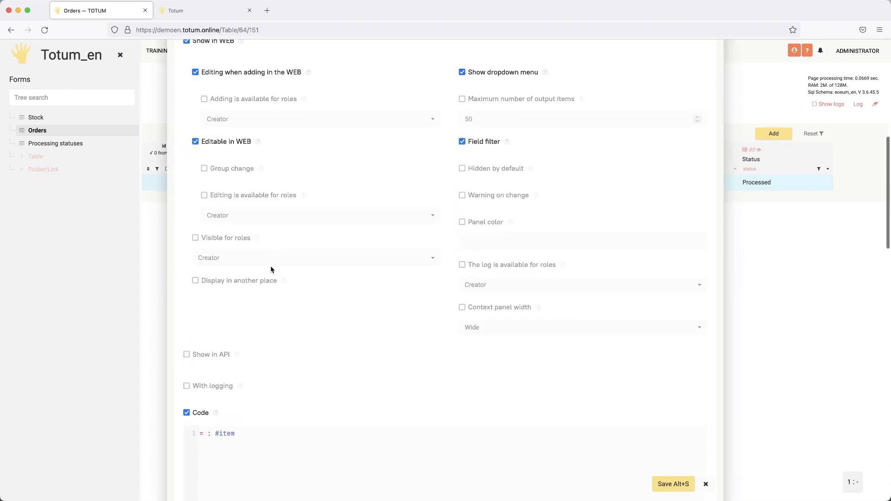
click(232, 277)
click(229, 303)
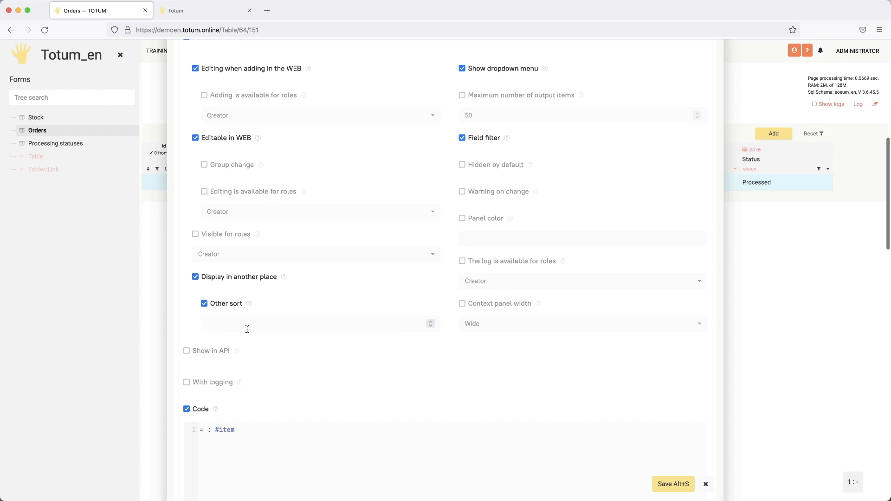
text(5)
click(681, 485)
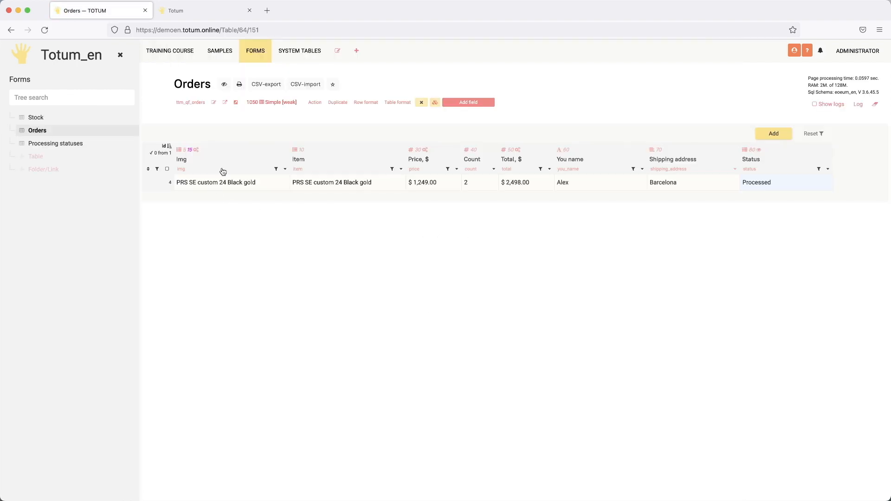
- Hide the Img column in Orders, then enable Hidden by default in its field settings and save
click(285, 169)
click(262, 238)
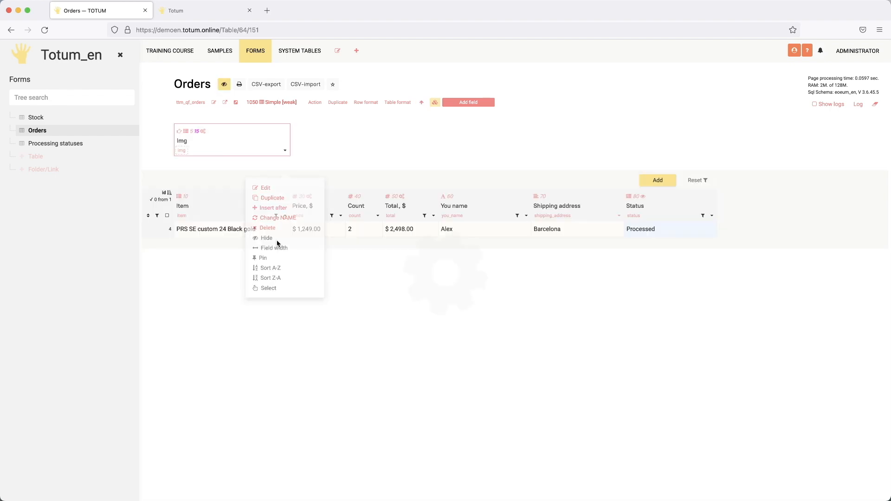
alt+click(285, 151)
scroll(287, 232, down, 6)
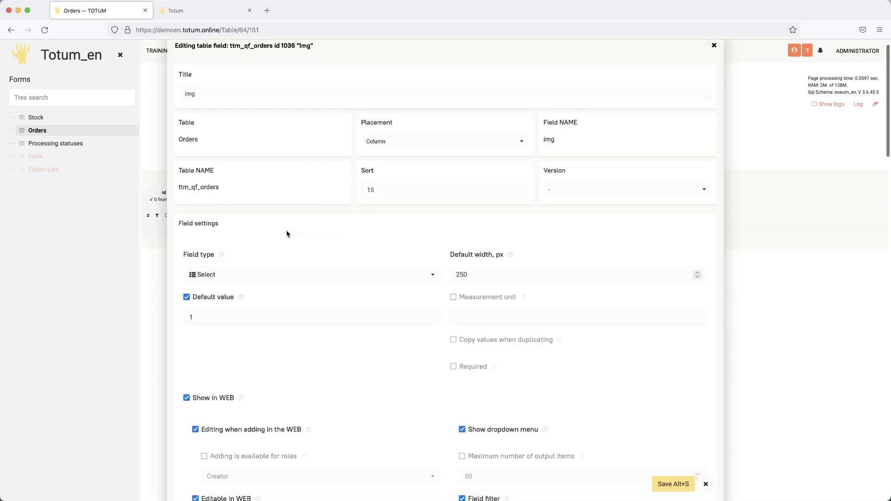
scroll(288, 233, down, 1)
click(479, 253)
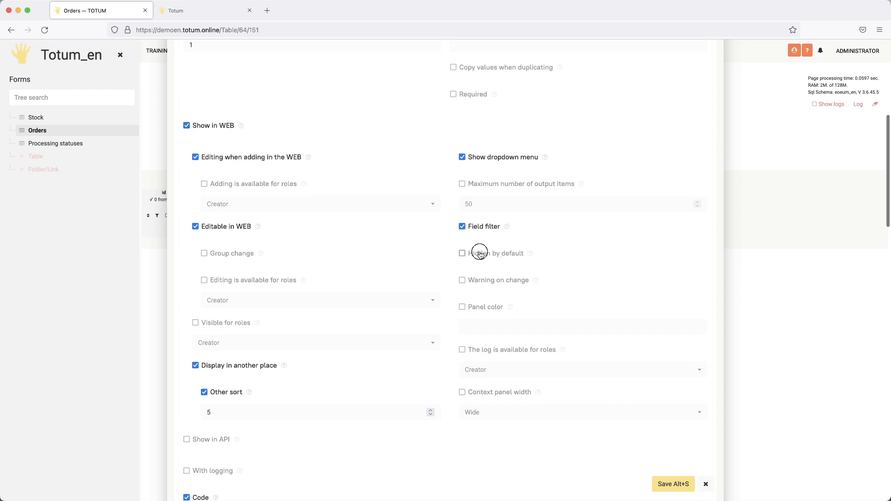
click(674, 483)
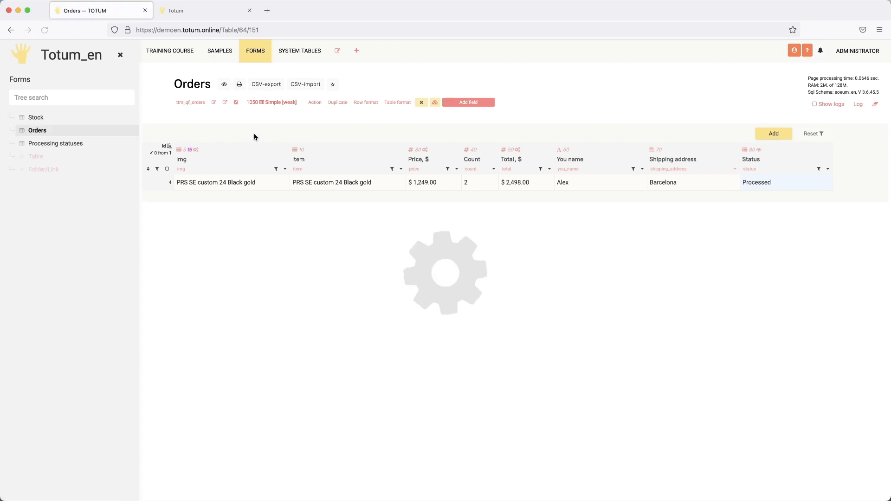
- Switch Orders to the view with Img hidden, collapse the hidden fields area and reload the table
click(225, 86)
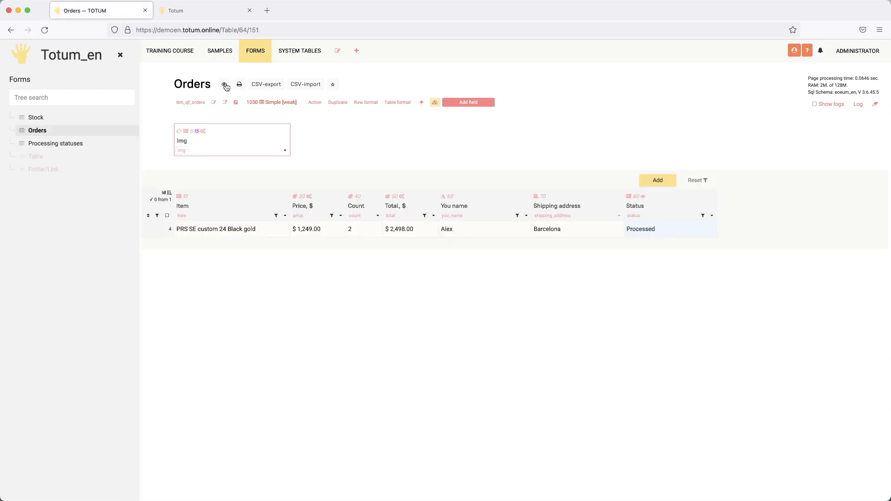
click(421, 103)
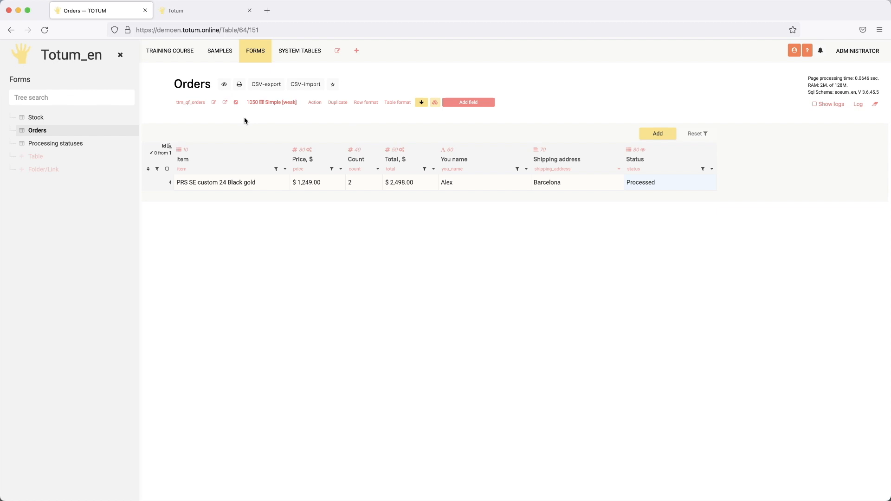
click(45, 30)
- Reload the order form and inspect the choices offered by the Img select
click(212, 19)
click(45, 30)
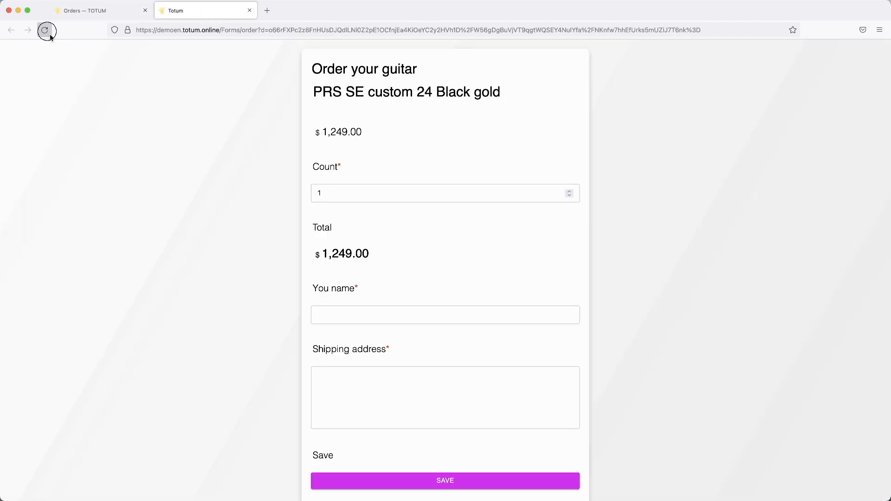
click(521, 118)
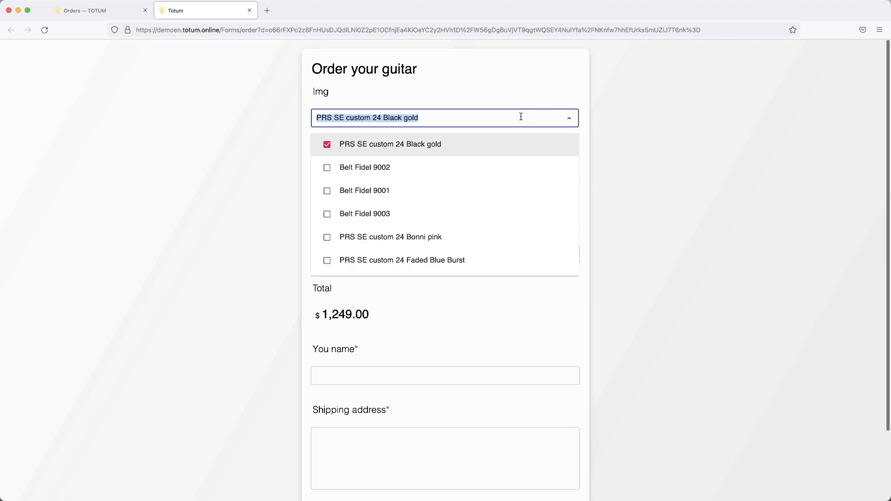
click(650, 123)
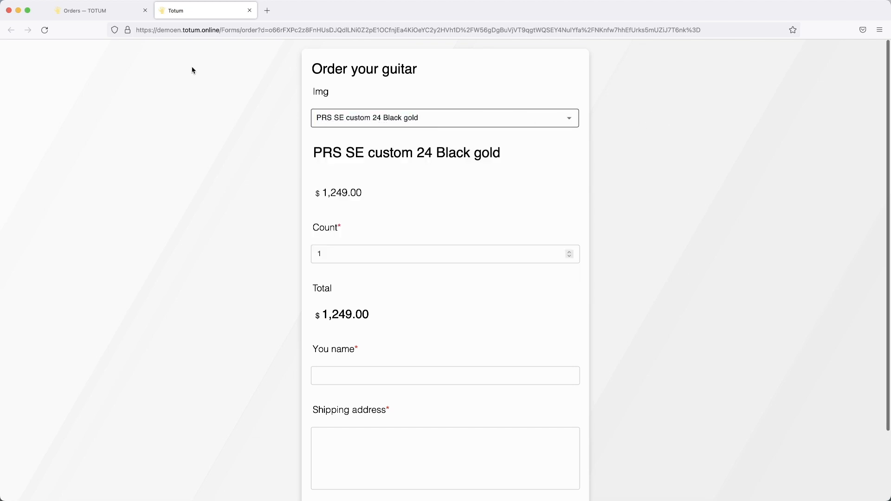
- Turn off Editing when adding in the WEB and Editable in WEB for the Orders Img field and save
click(114, 16)
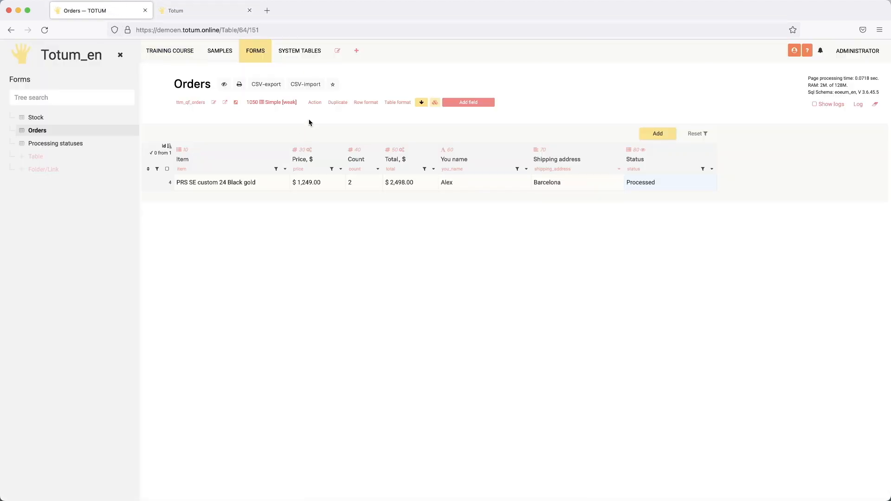
click(421, 102)
click(285, 152)
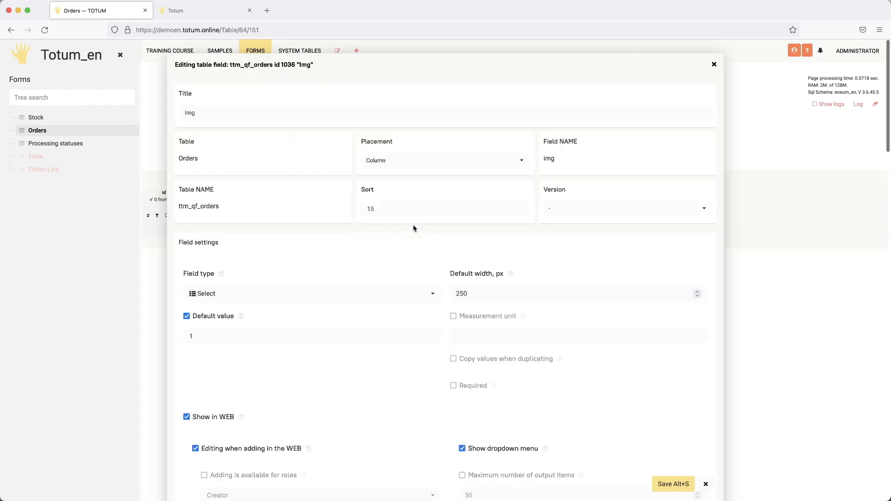
scroll(424, 232, down, 3)
click(225, 336)
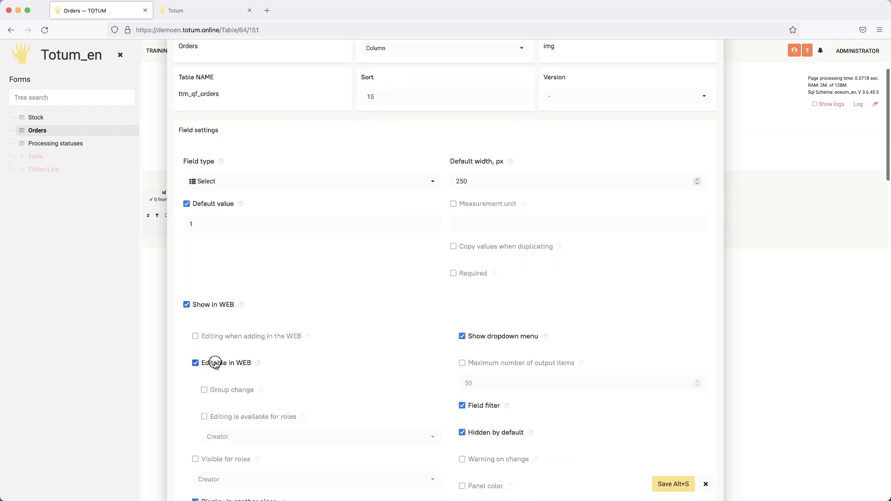
click(215, 363)
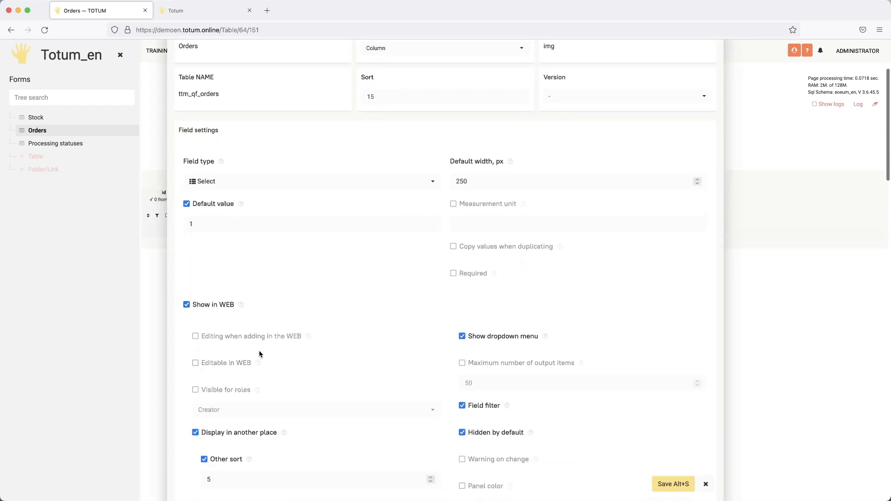
click(659, 482)
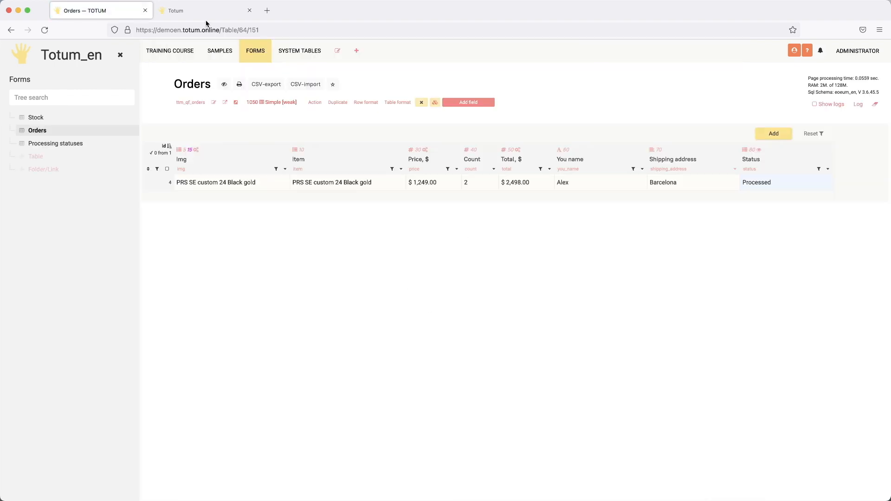
- Reload the order form and check whether the Img select can still be edited
click(204, 14)
click(45, 29)
double_click(392, 118)
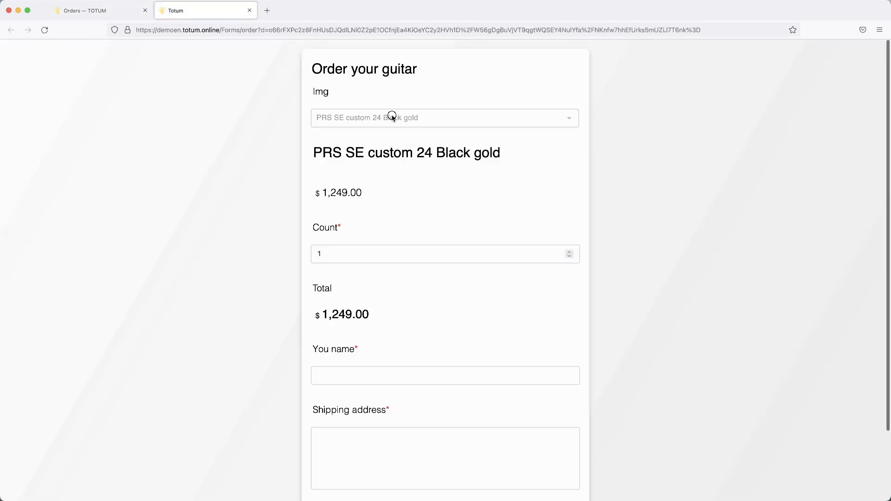
click(325, 121)
click(114, 16)
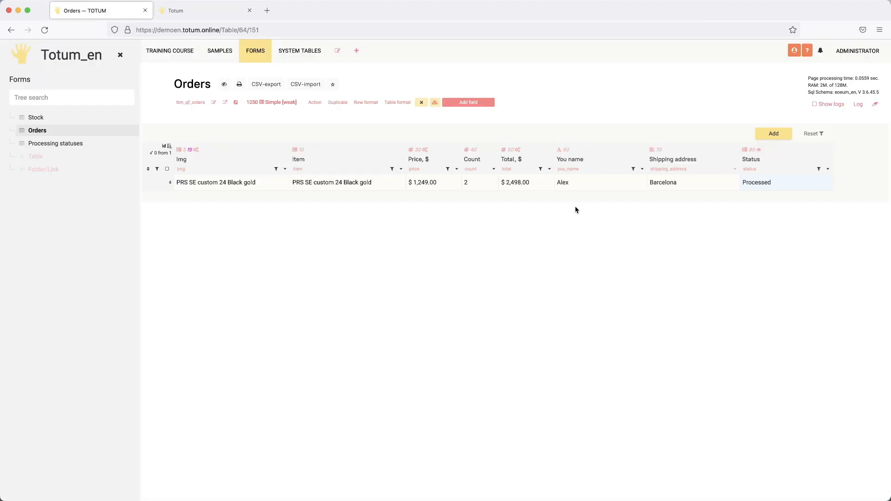
- Open the order form's parameters from the Orders table and set the img field's view type to viewimage
click(437, 103)
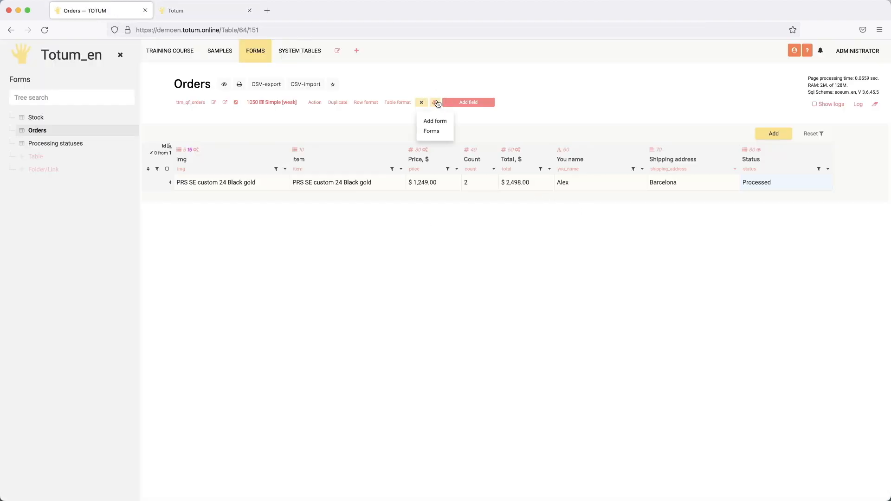
click(432, 132)
click(670, 167)
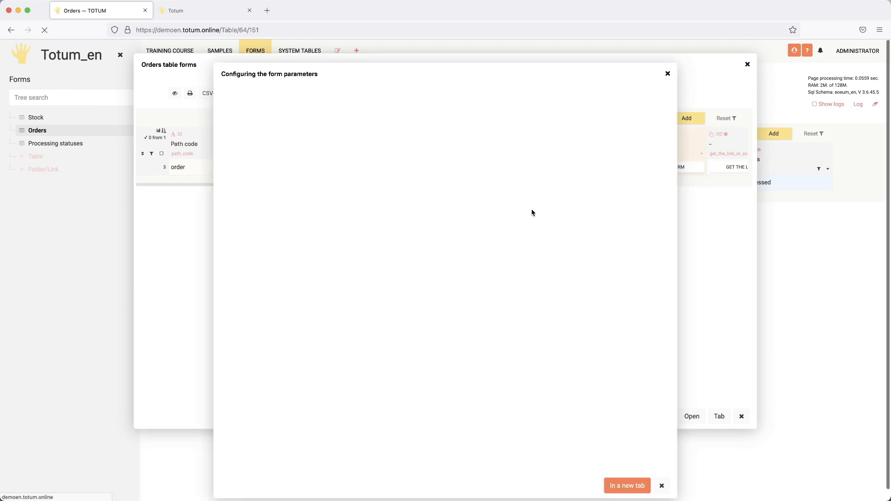
scroll(500, 216, down, 5)
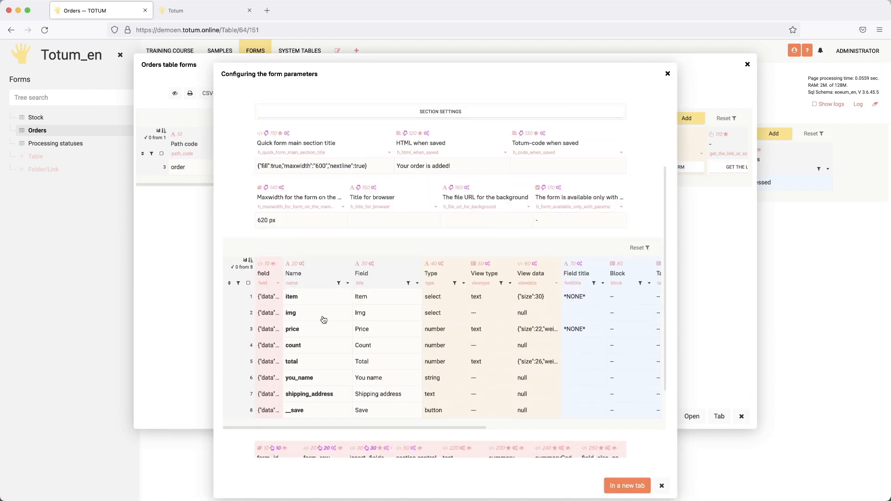
double_click(486, 314)
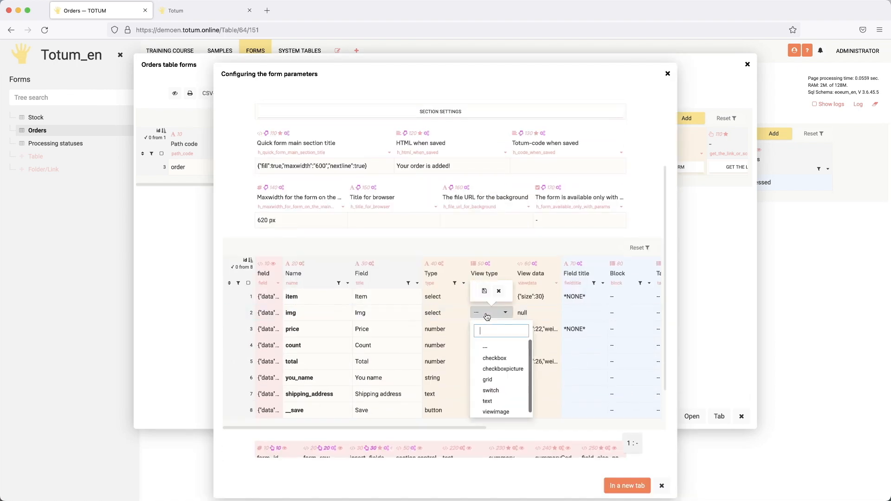
click(495, 412)
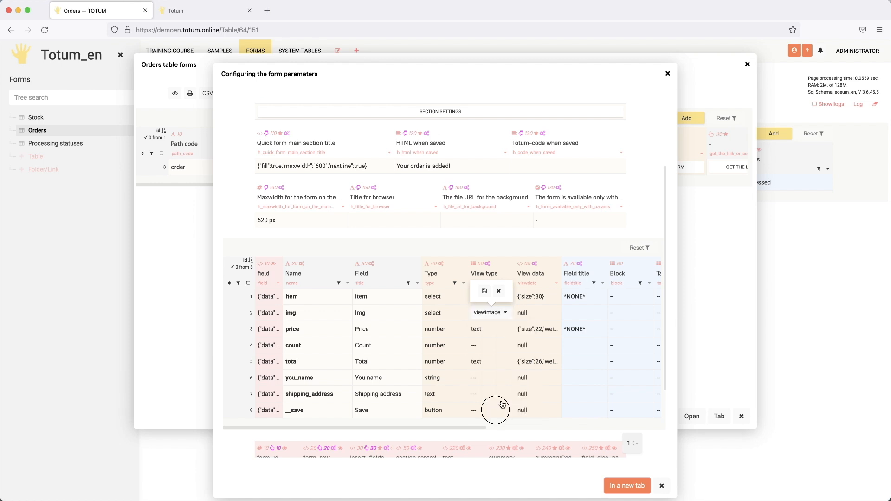
double_click(541, 316)
click(432, 312)
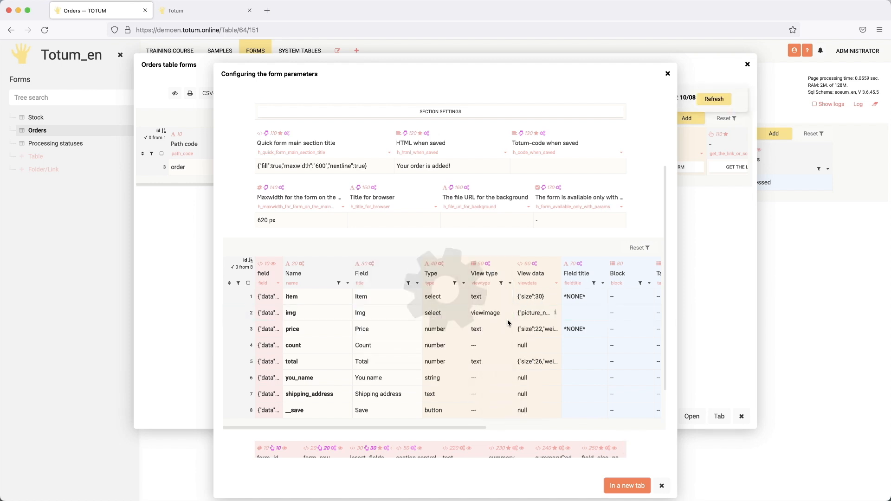
- Set the img field's view data to picture_name image and background-size cover, and save it
double_click(539, 314)
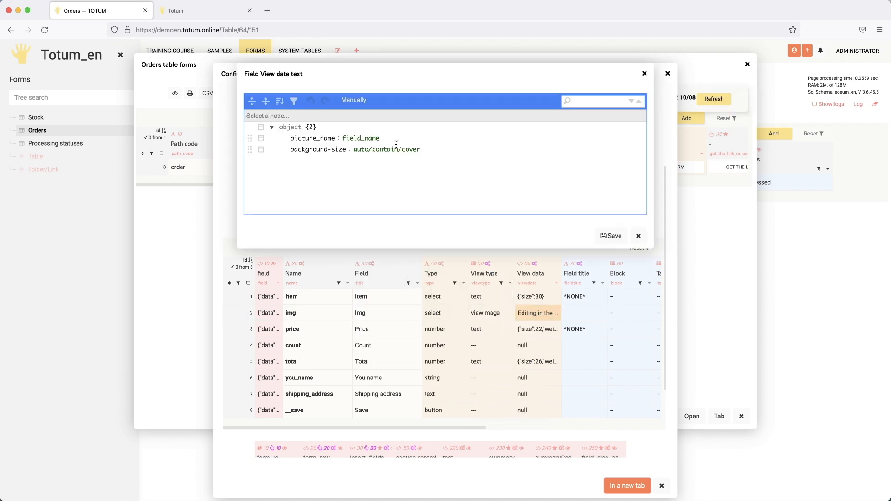
double_click(344, 140)
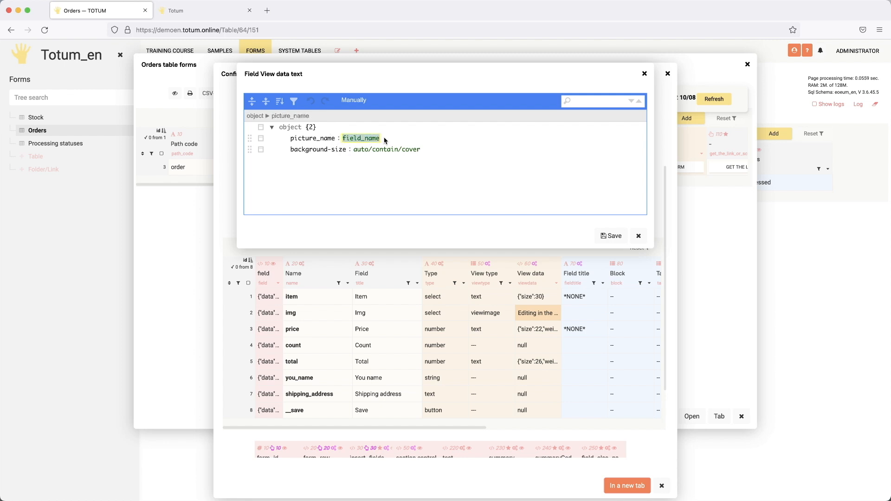
text(image)
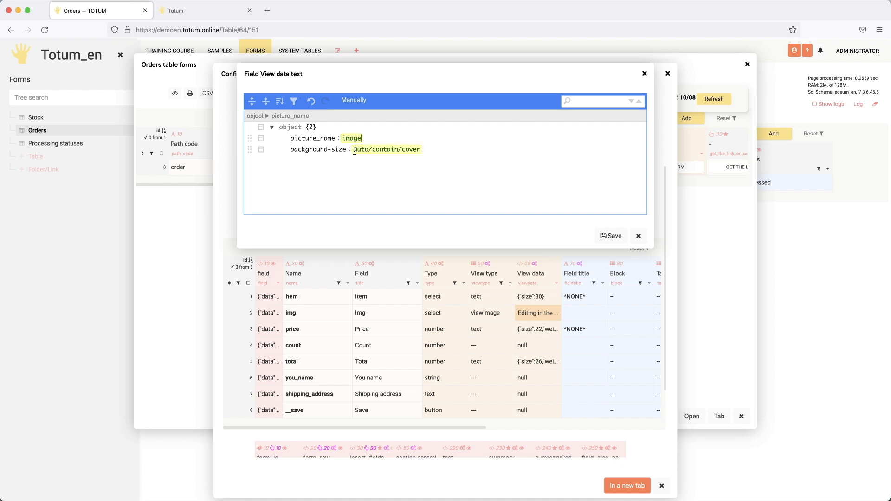
drag(354, 151, 400, 150)
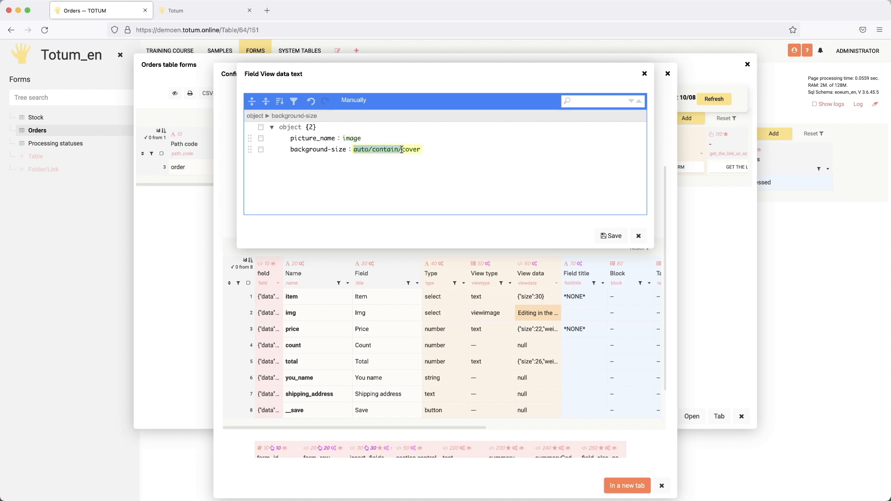
key(BackSpace)
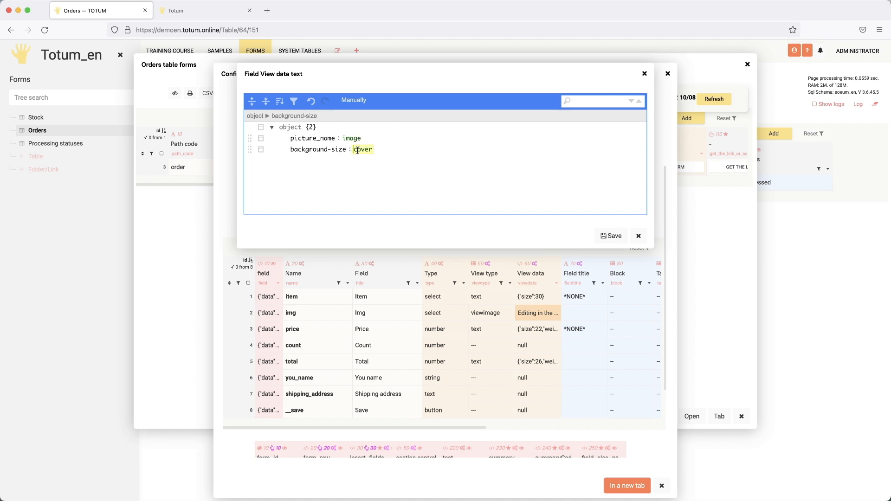
click(609, 236)
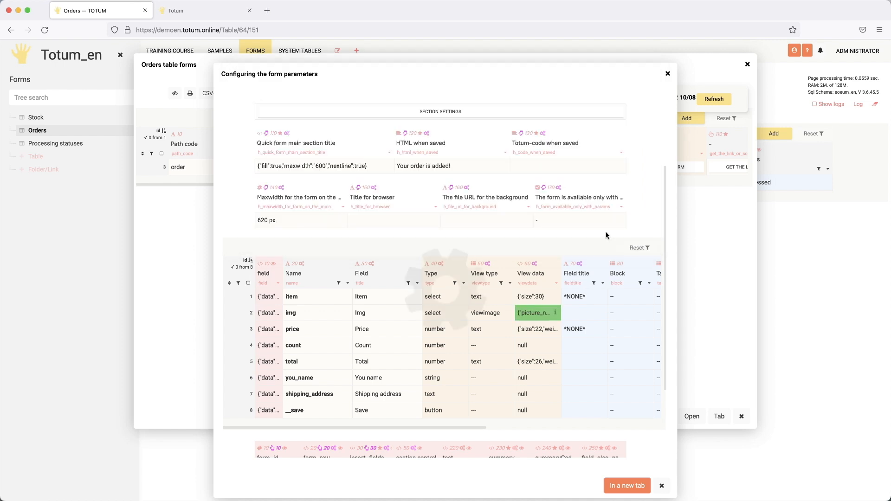
- Reload the order form and inspect how the item picture is displayed
click(204, 11)
click(42, 32)
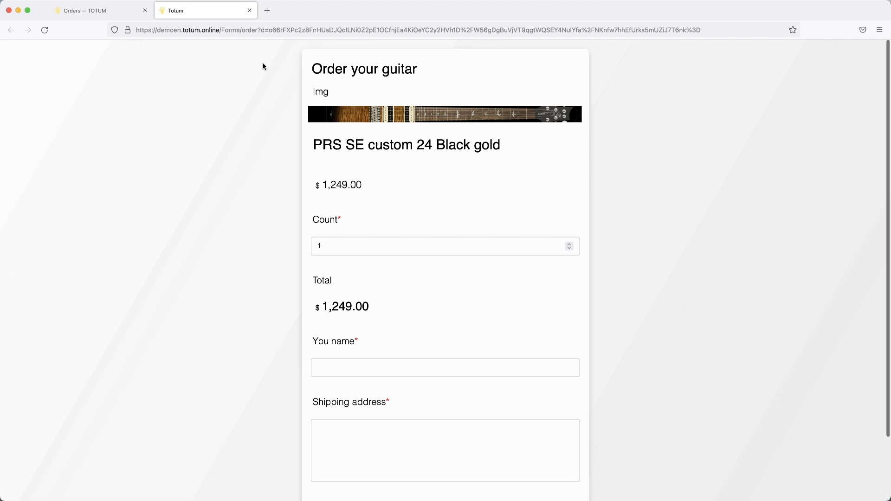
click(132, 12)
- Set the img field's title to *NONE* to hide its heading in the form
click(580, 298)
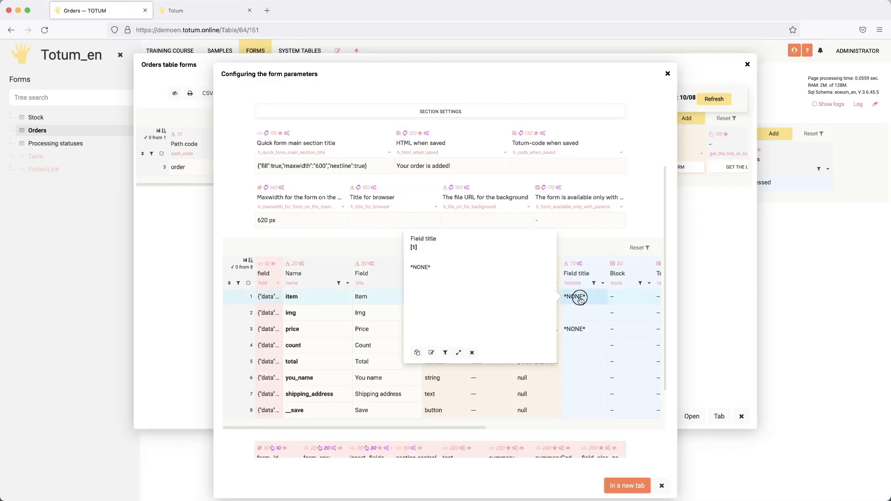
double_click(582, 312)
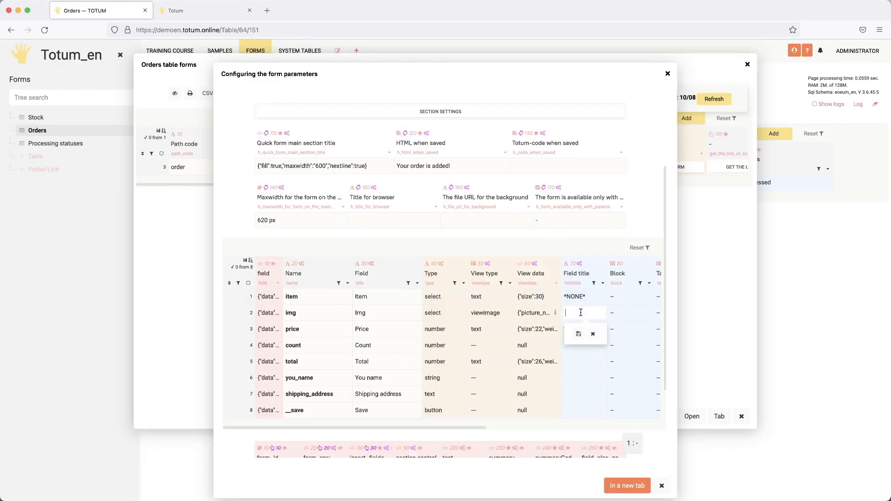
click(578, 334)
- Set the img field's Code format to f1=: setFloatFormat(height: 150), save it and reload the order form
scroll(589, 315, right, 5)
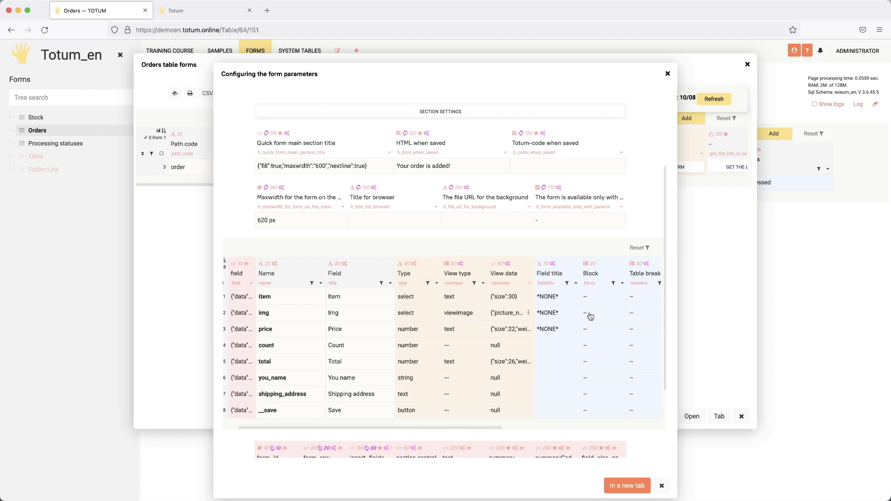
scroll(591, 317, right, 2)
double_click(589, 315)
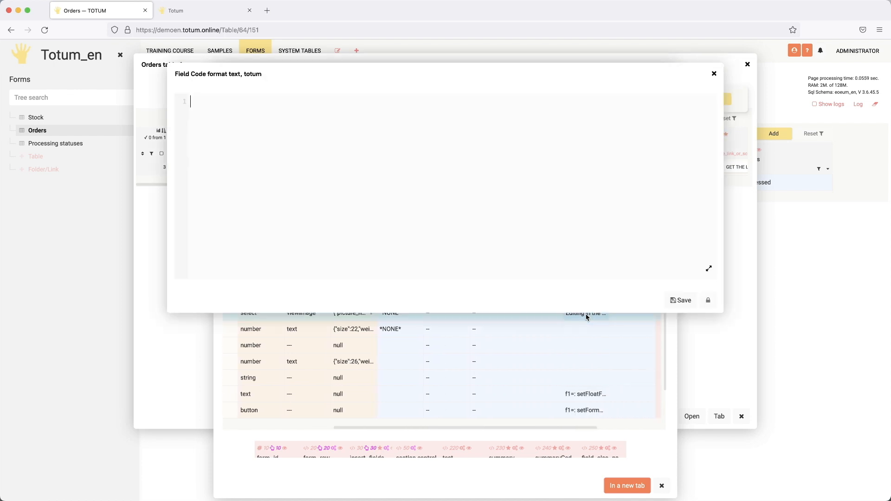
text(setF)
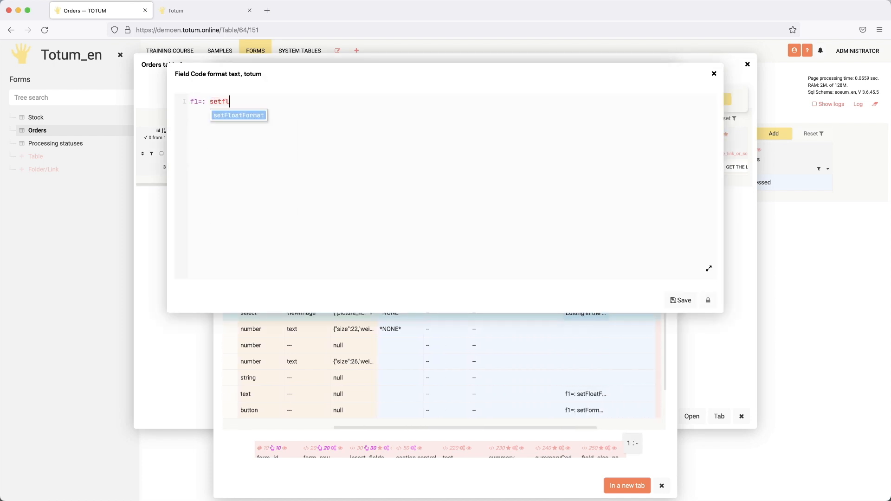
key(Return)
text(/he)
key(Return)
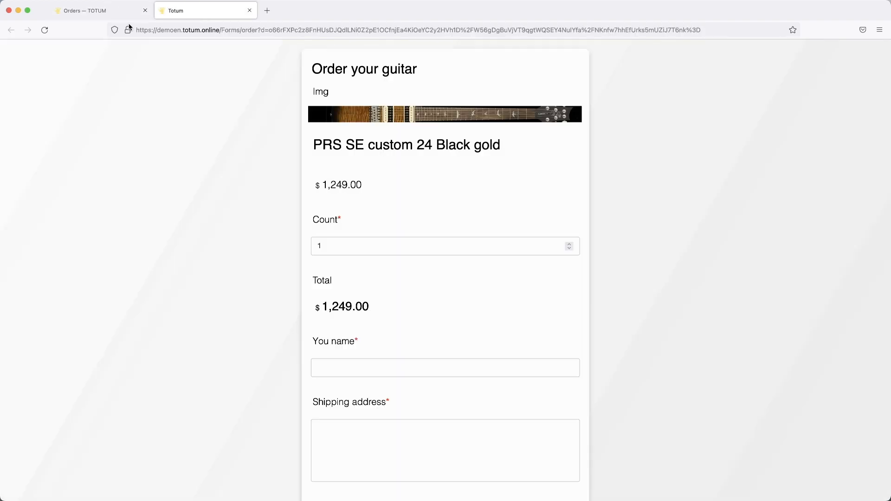
click(42, 30)
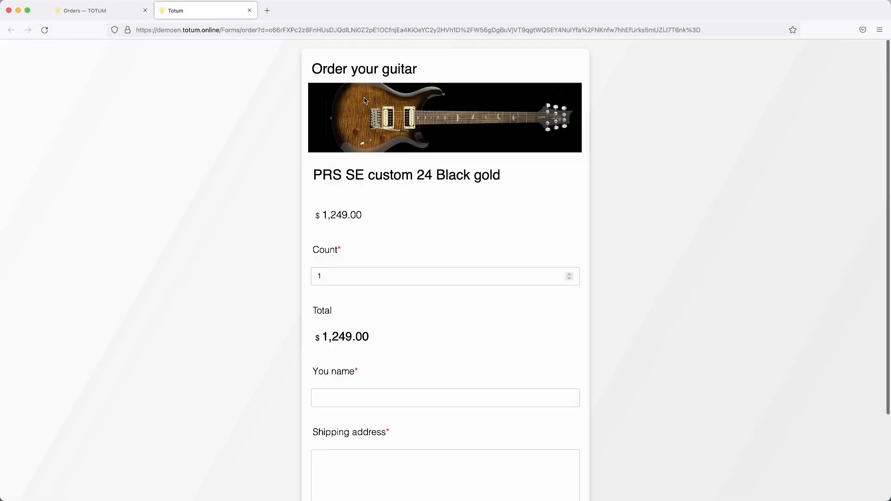
- Increase the height in the img field's format code, save it and reload the order form to check the picture
click(86, 11)
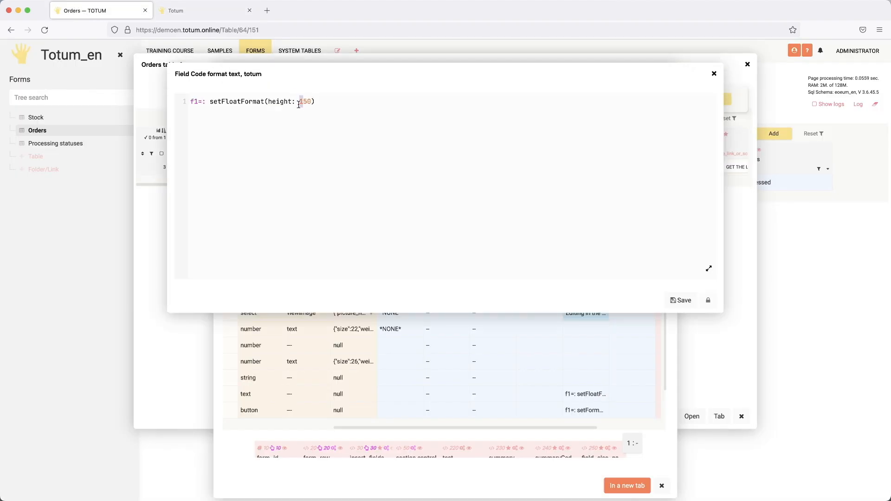
click(681, 301)
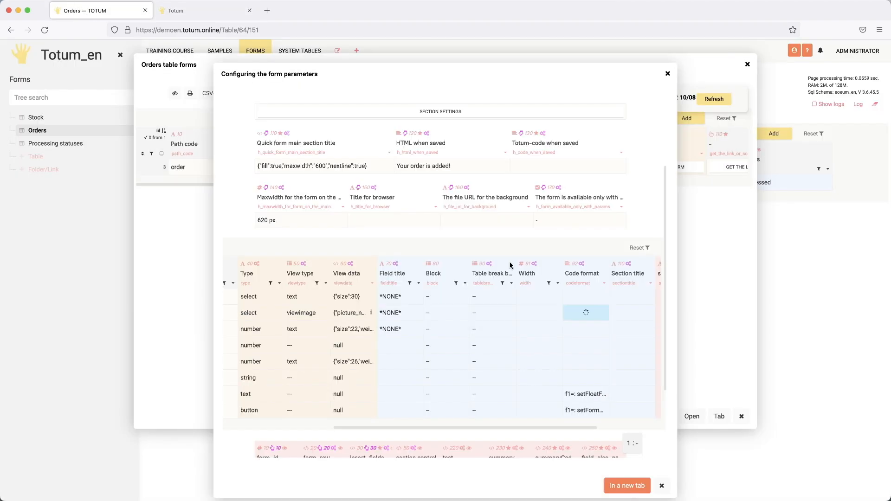
click(209, 12)
click(45, 31)
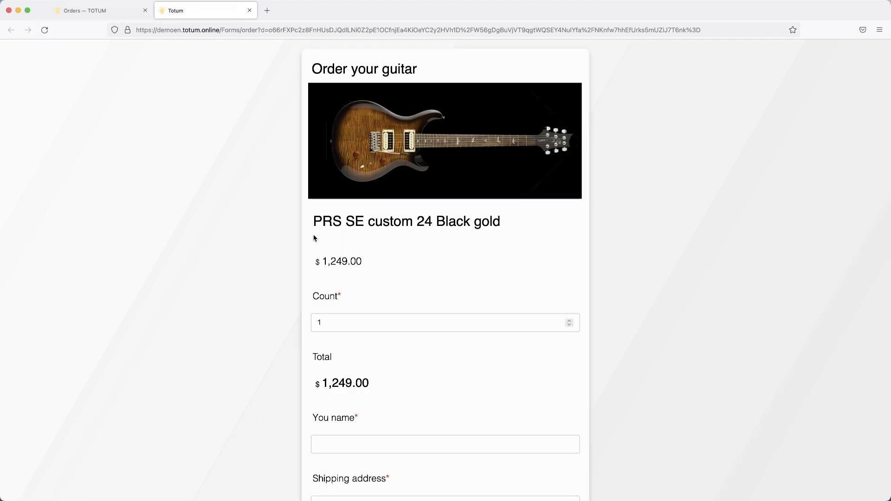
- Open the Code format of the item field in the form parameters and enter f1=: setFormat(text: $sel)
click(111, 10)
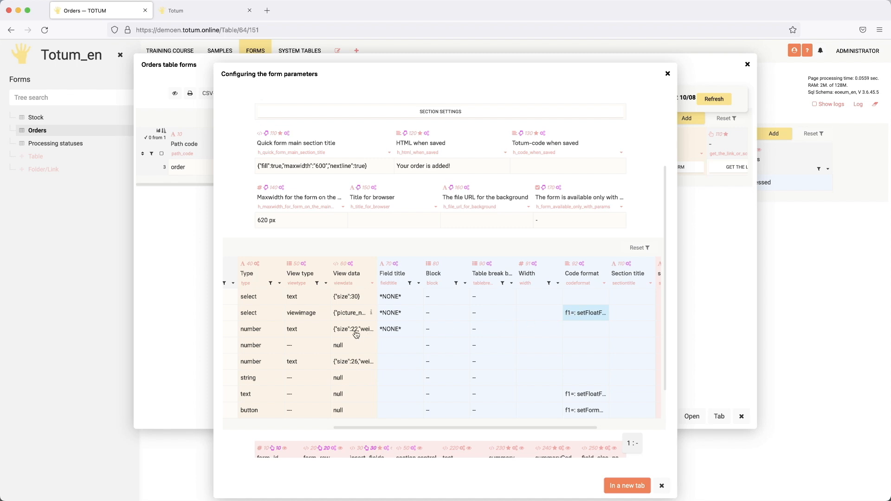
scroll(323, 302, left, 5)
click(313, 297)
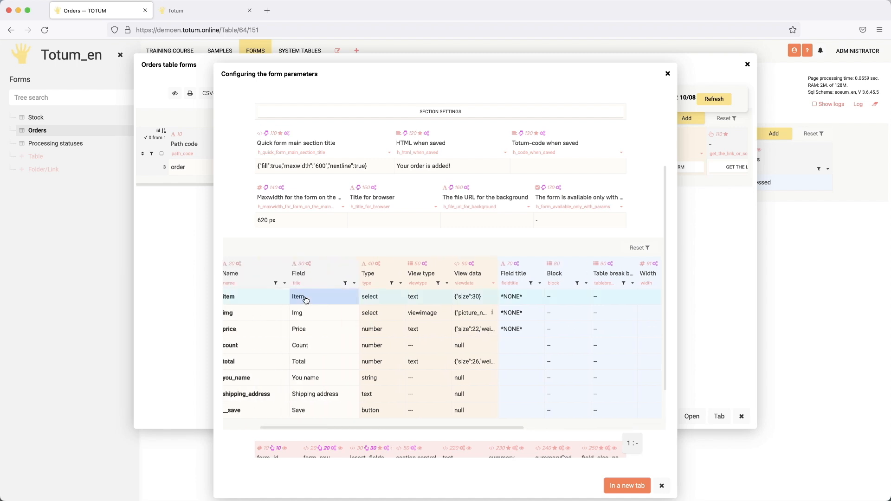
scroll(309, 300, right, 4)
scroll(555, 299, right, 2)
click(563, 298)
click(564, 300)
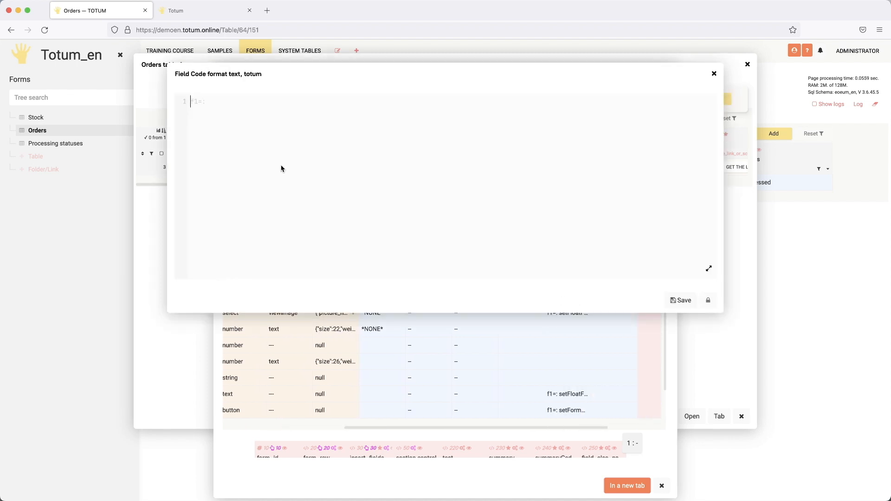
text(F)
text(1=: setFormat)
key(Return)
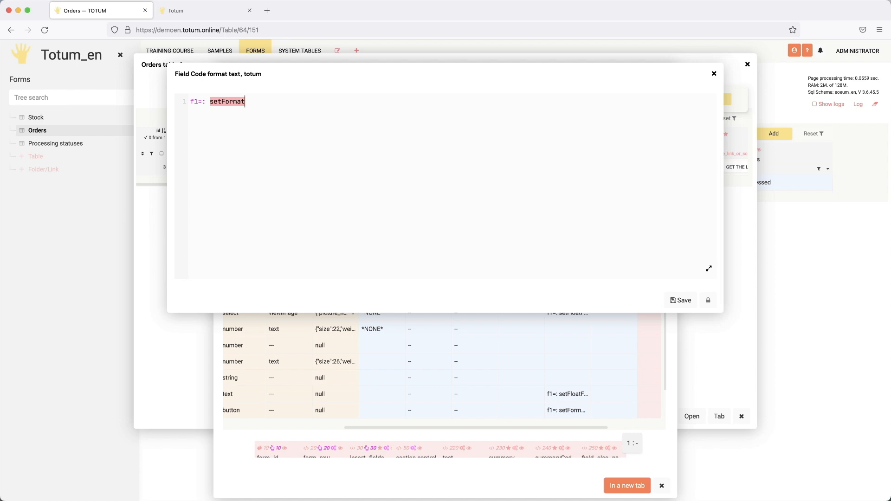
text((te)
key(Return)
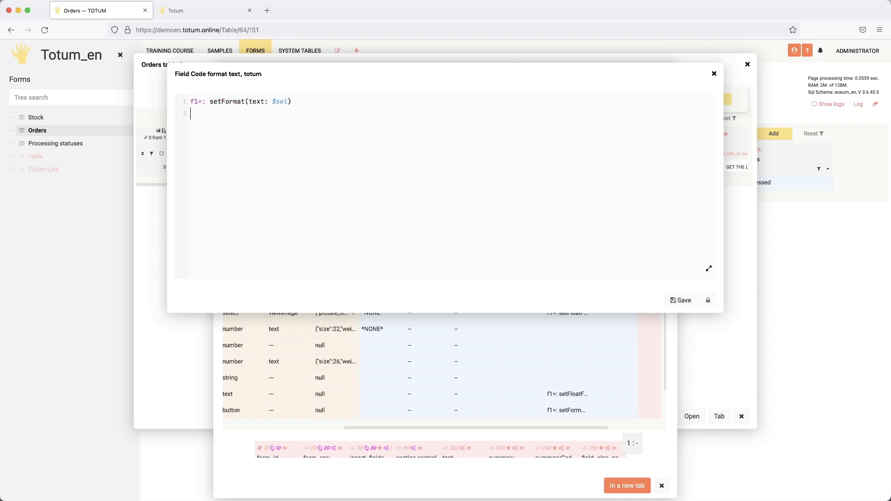
- Add a sel line to the code that selects the field 'description' from the table 'ttm_qf_stock'
text(sel: sel)
key(Return)
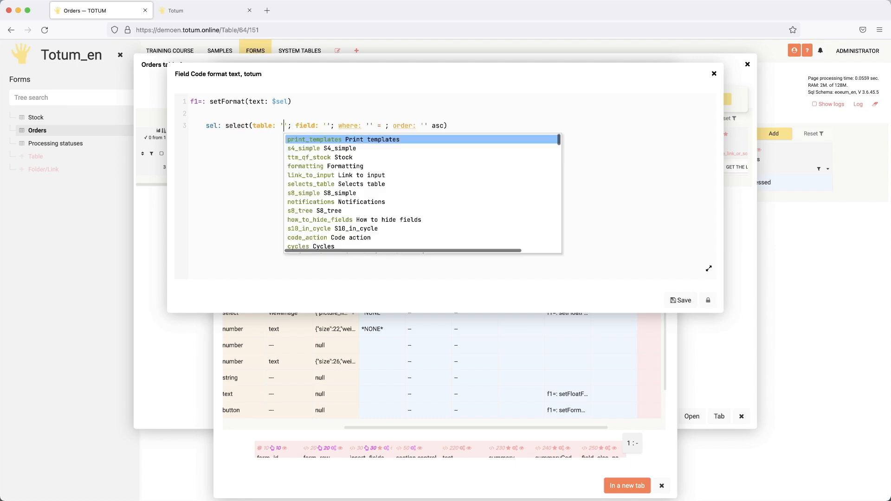
text(sto)
key(Return)
key(Tab)
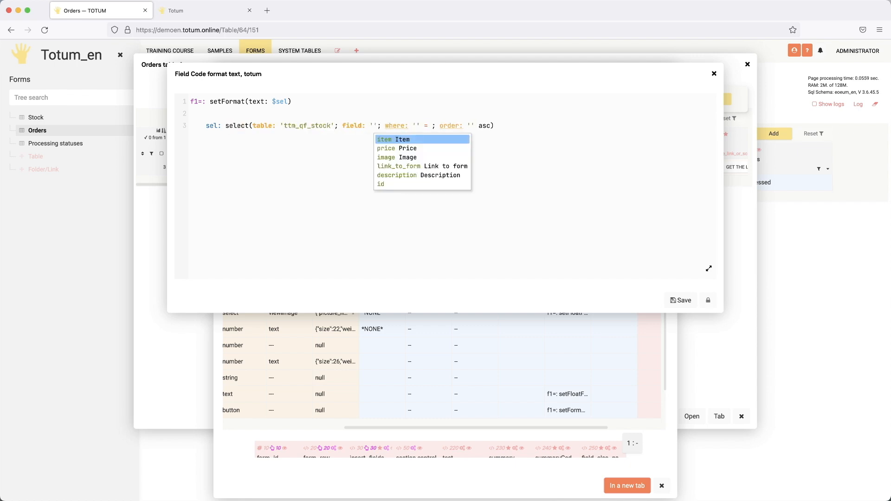
key(Down)
key(Down)
key(Down)
key(Down)
key(Return)
key(Tab)
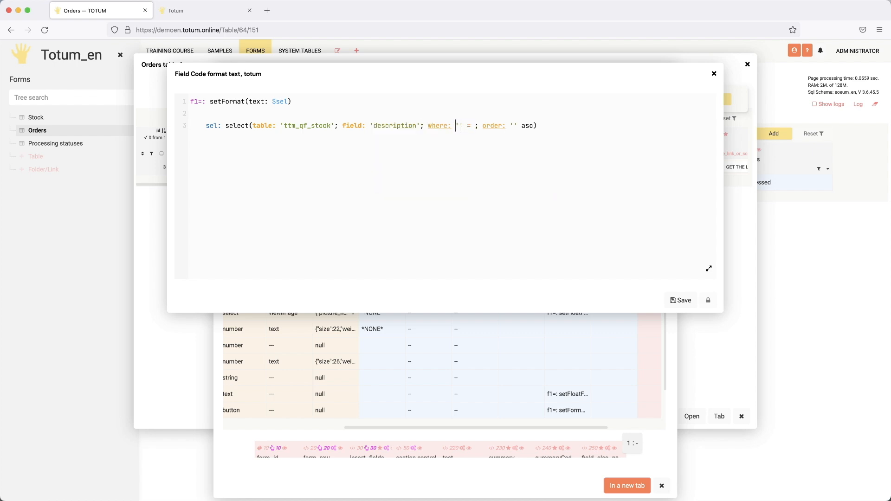
- Set the where condition of the sel line to 'id' = $#nfv
key(Down)
key(Down)
key(Down)
key(Down)
key(Down)
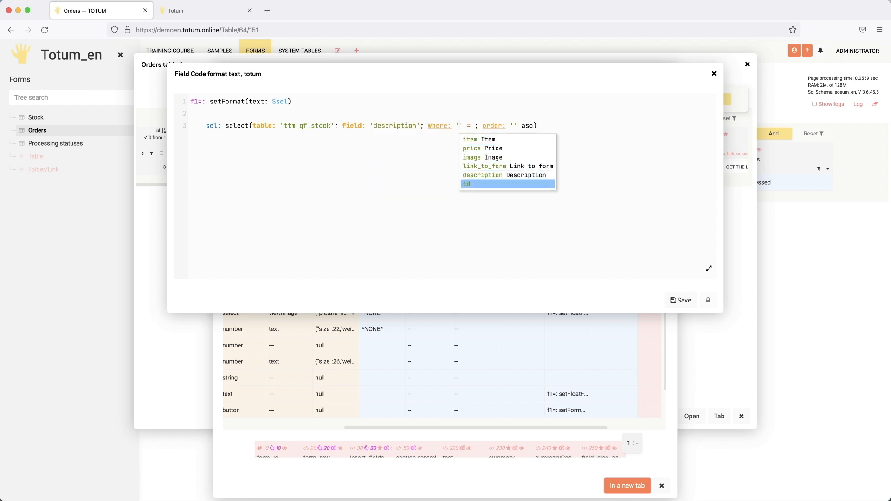
key(Return)
text($#nfv)
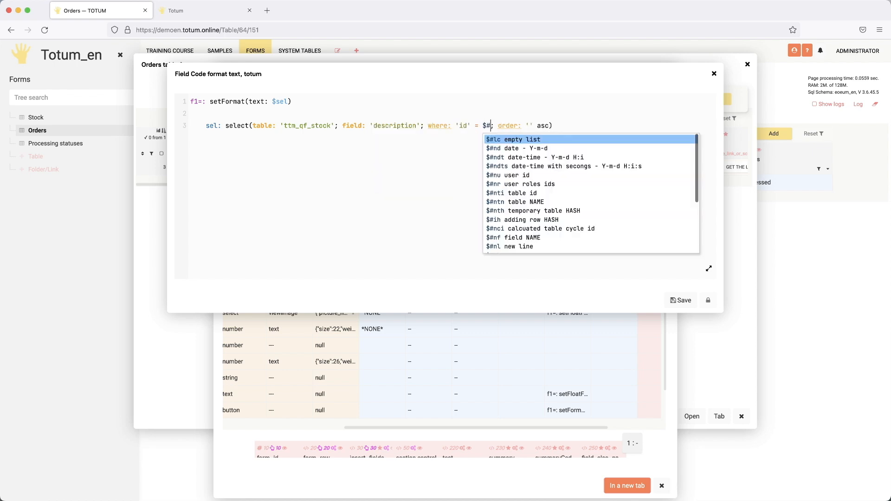
- Remove the order parameter from the select and save the item field's format code
key(super+shift+Right)
key(shift+Left)
key(BackSpace)
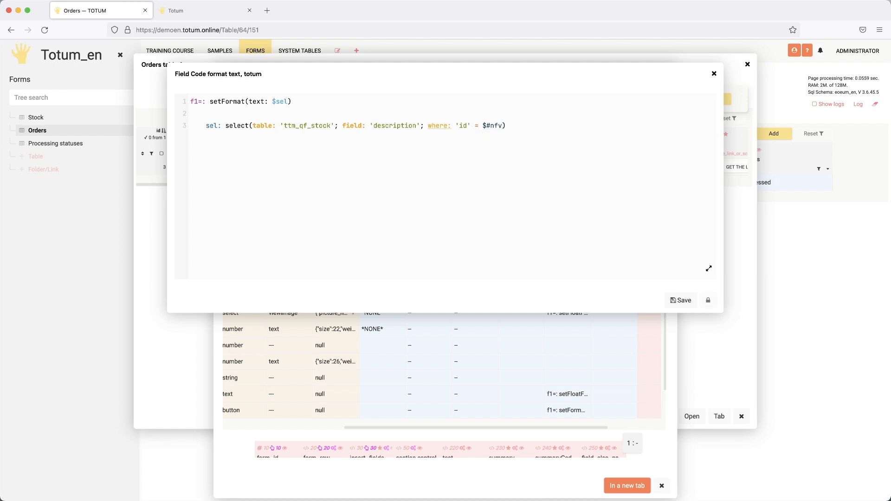
click(679, 300)
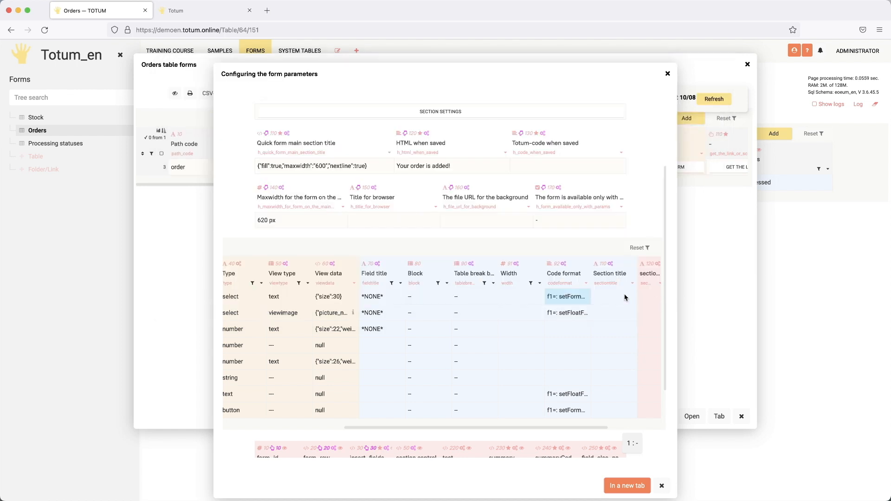
- Reload the guitar order form and check the description text under the item name
click(194, 14)
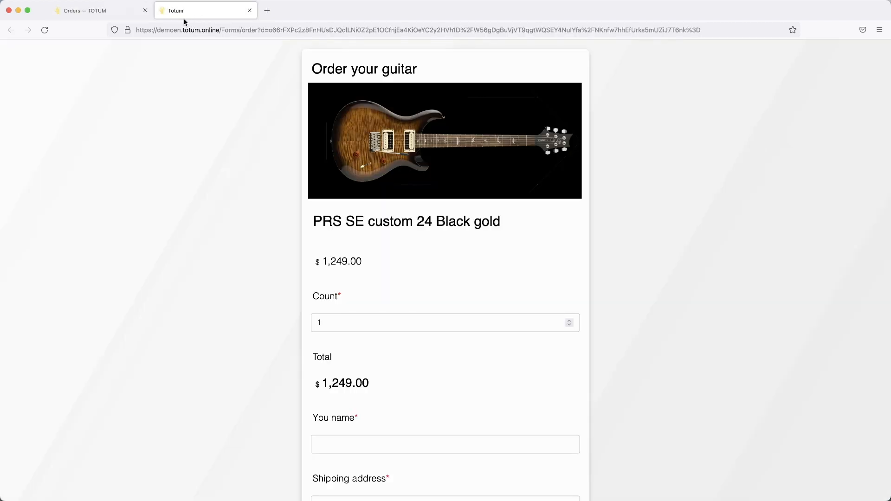
click(44, 31)
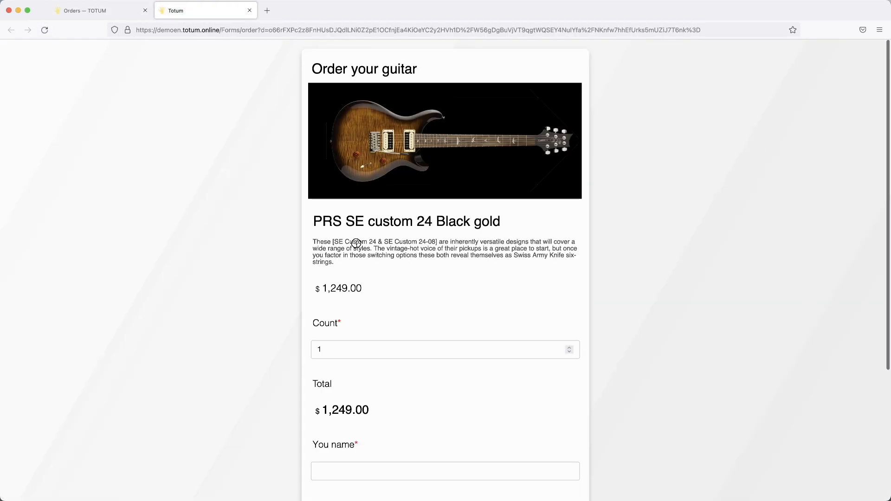
drag(350, 244, 354, 269)
click(354, 269)
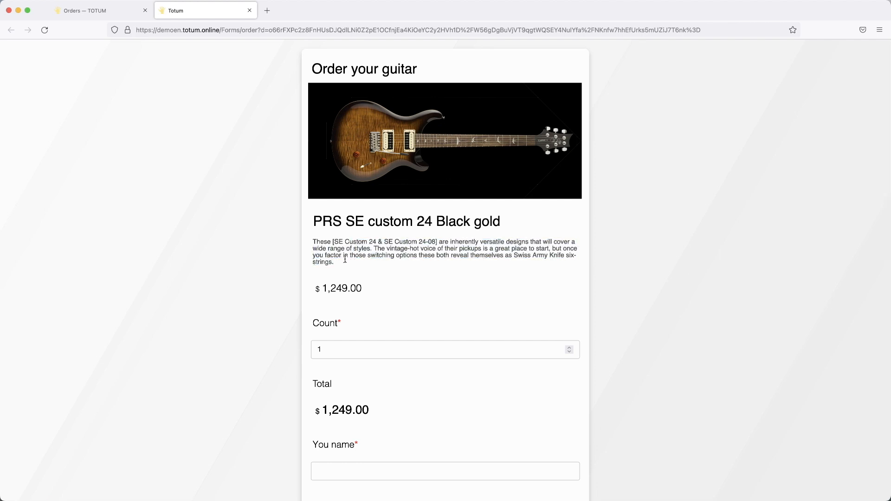
triple_click(329, 245)
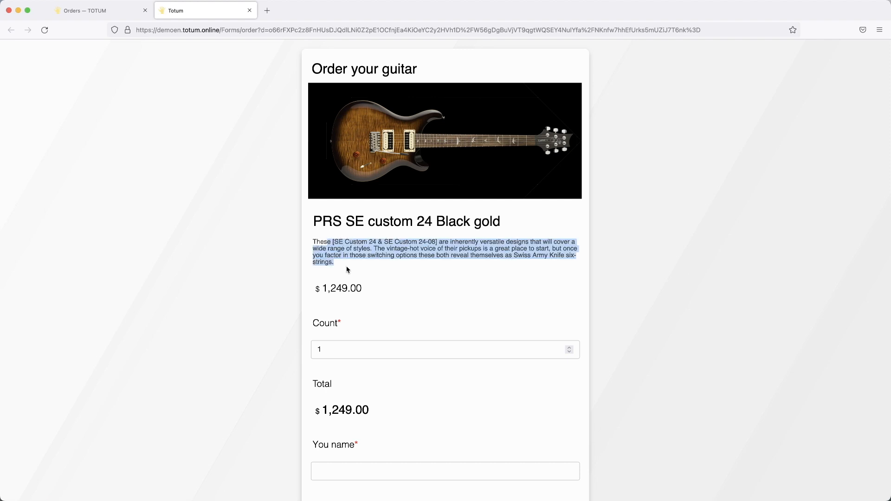
click(348, 270)
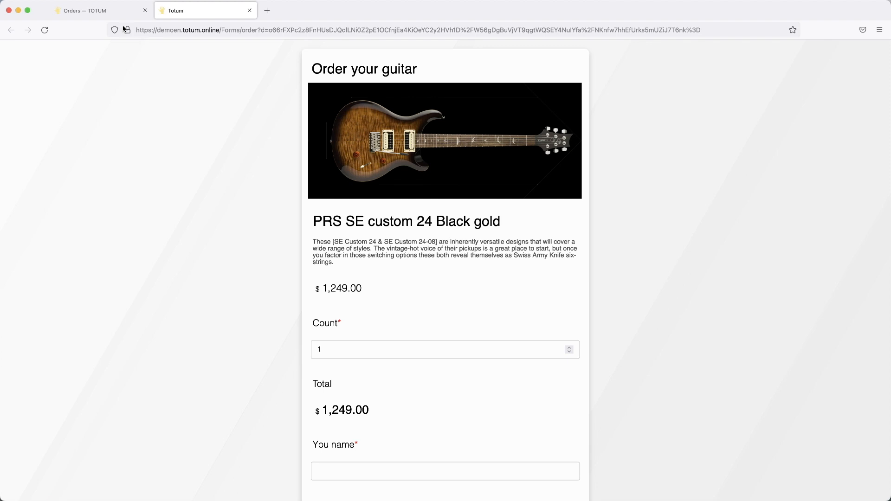
- Close the form parameters and the Orders table forms, and open the Belt Fidel 9002 order form from the Stock table
click(111, 18)
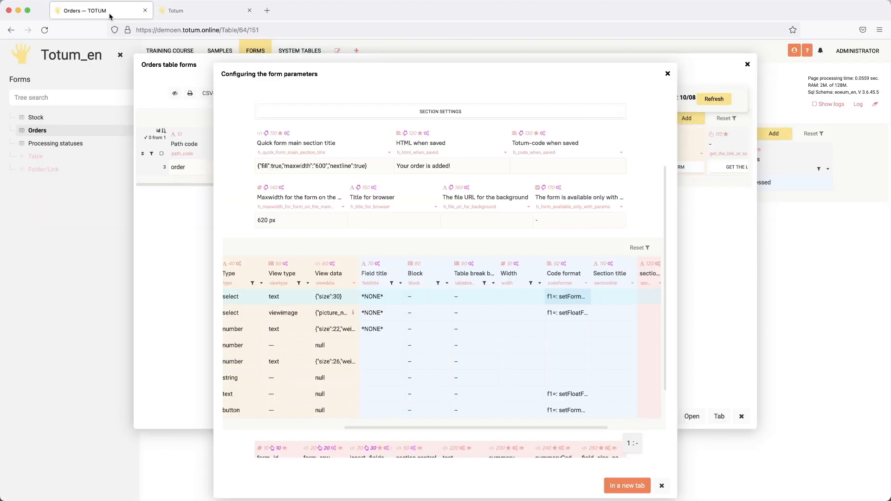
click(668, 74)
click(747, 64)
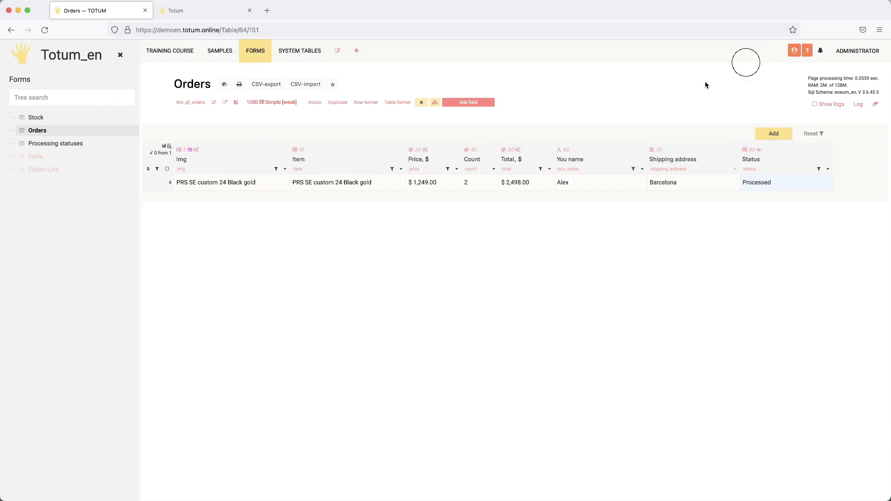
click(36, 117)
click(512, 248)
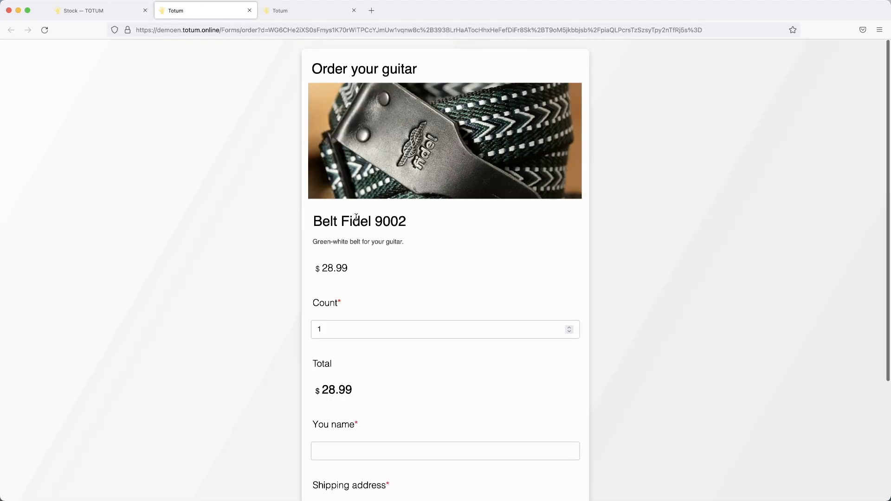
- Set the Count to 4 in the Belt Fidel 9002 order form and look over the whole form
scroll(395, 220, down, 2)
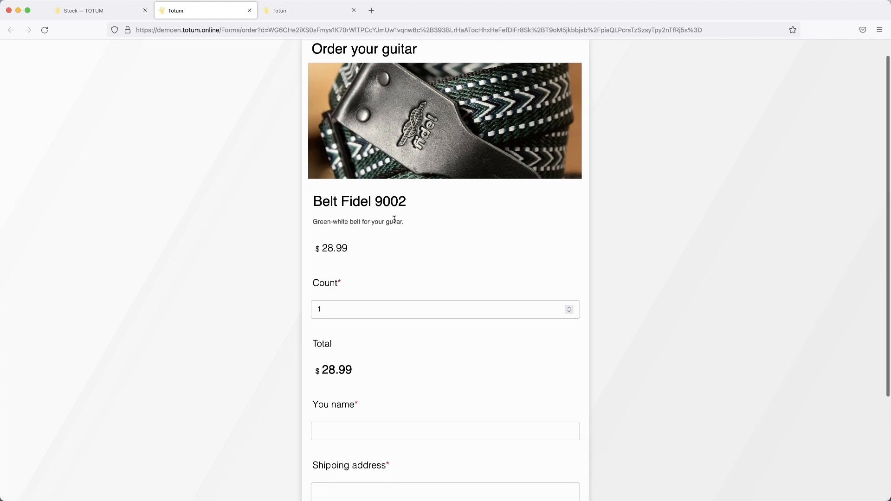
drag(355, 304, 298, 307)
text(4)
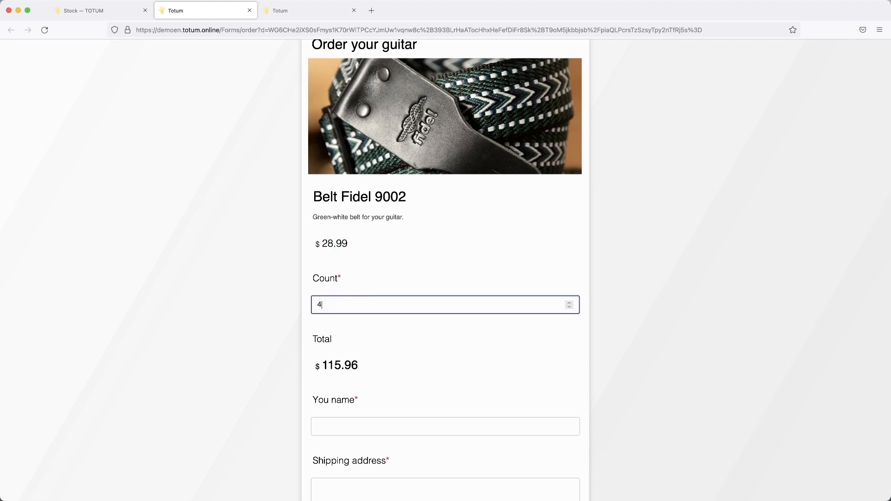
click(407, 339)
scroll(407, 338, down, 5)
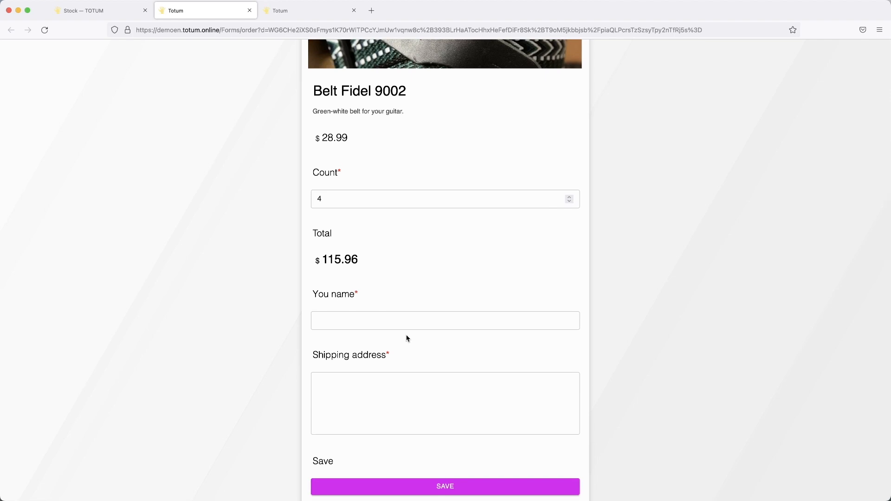
scroll(622, 381, up, 5)
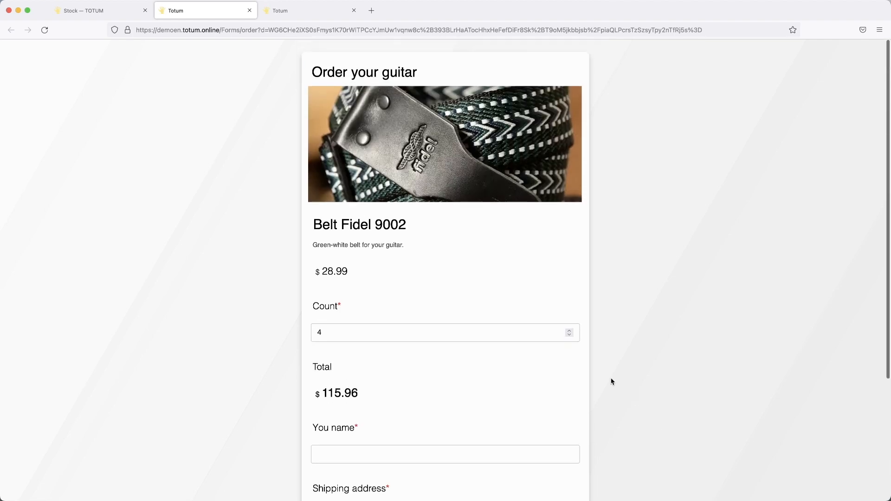